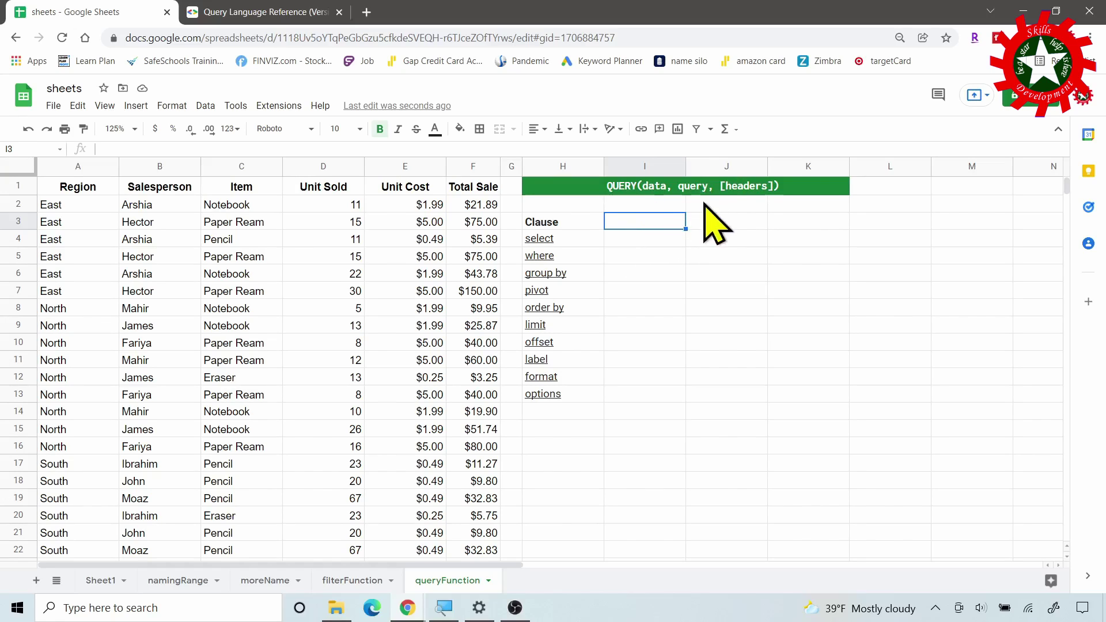
Start a QUERY formula in cell I3.
type("=")
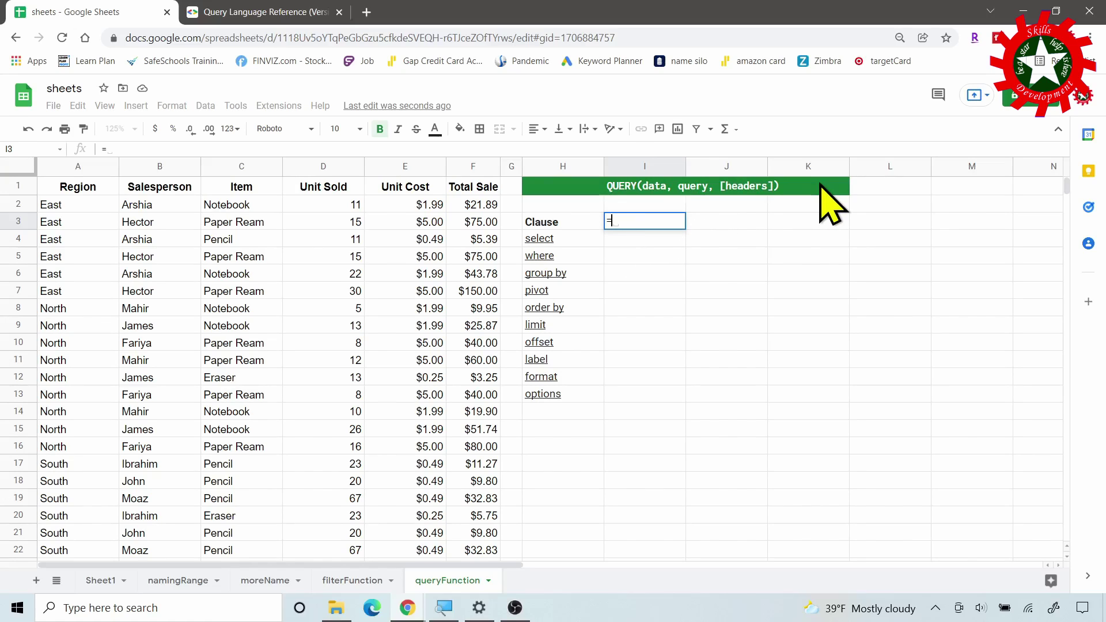
type("qu")
key("Tab")
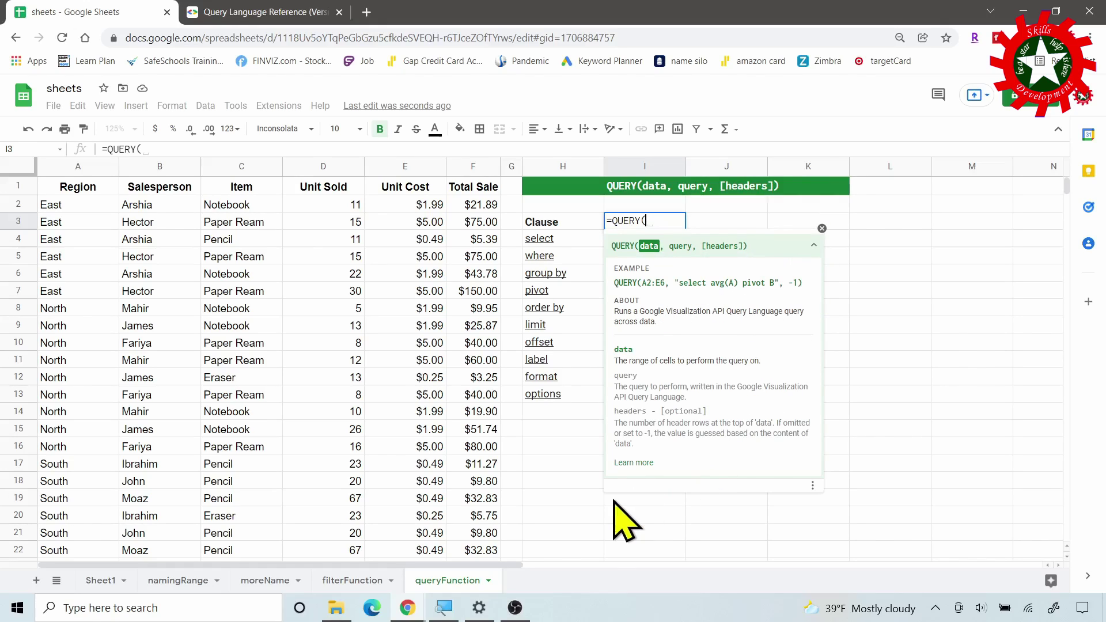
Read the QUERY function's help article and the Language Clauses table in the Query Language Reference, and return to the spreadsheet.
left_click(636, 463)
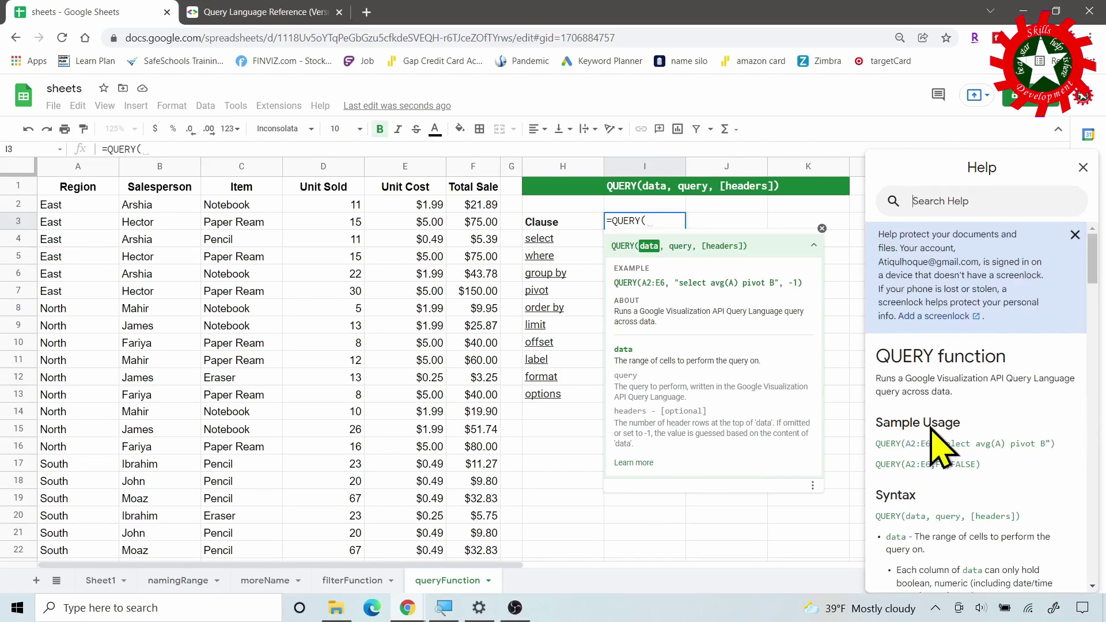
left_click_drag(1090, 249, 1019, 282)
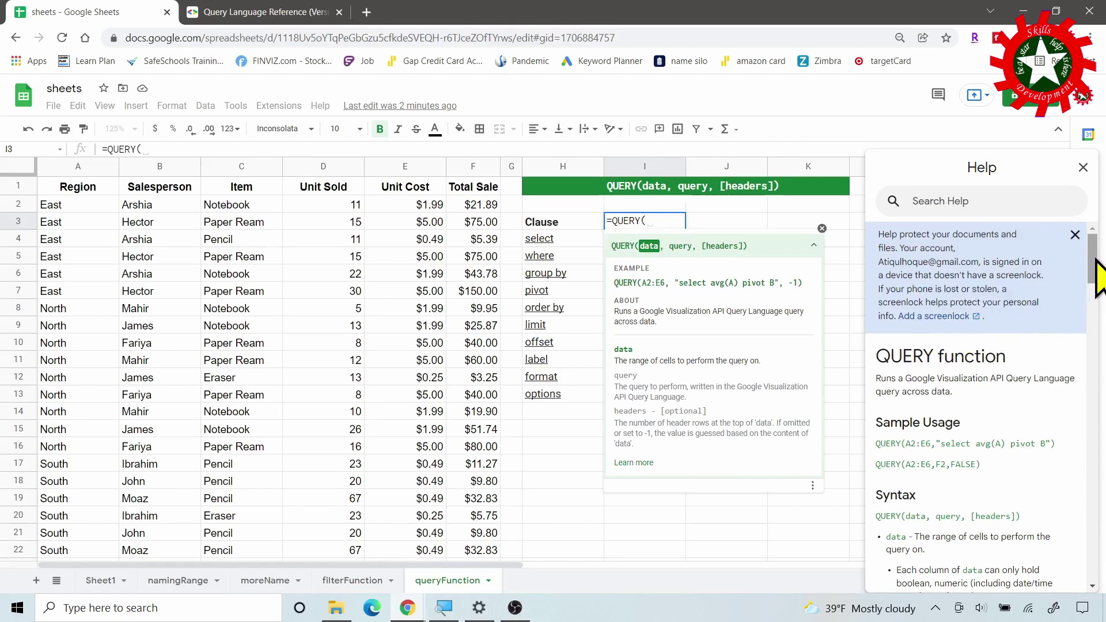
left_click_drag(1093, 264, 1097, 304)
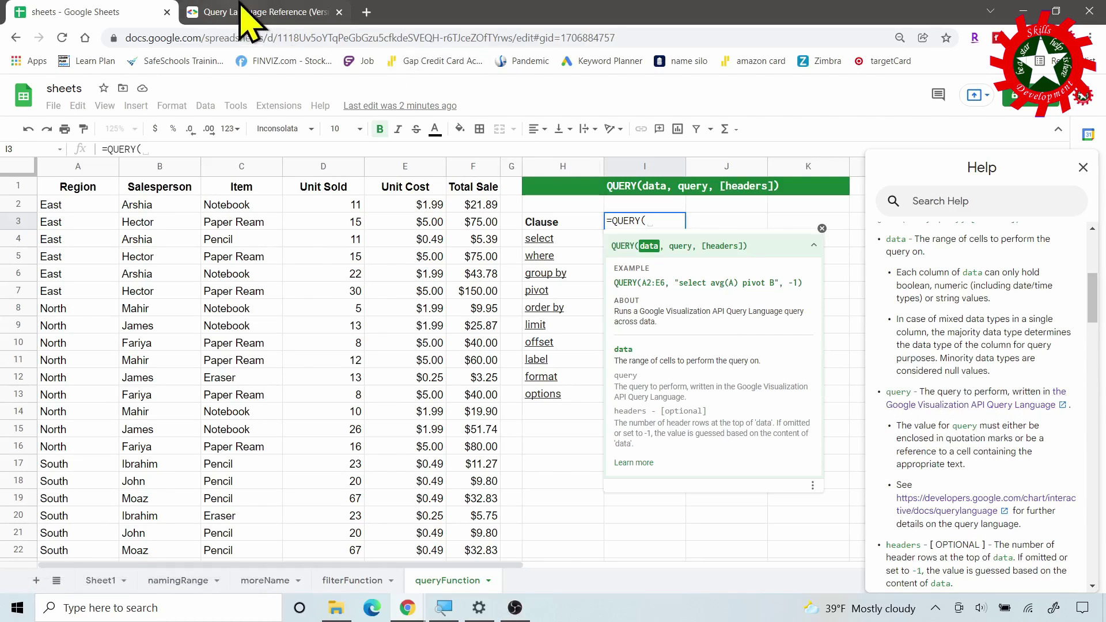
left_click(257, 11)
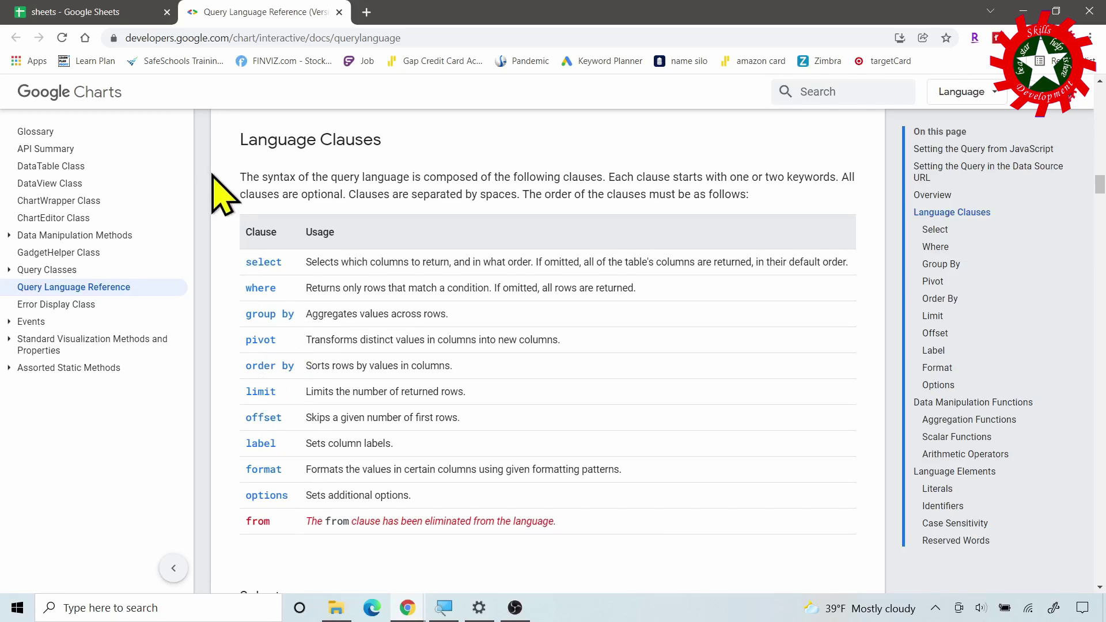
left_click(89, 13)
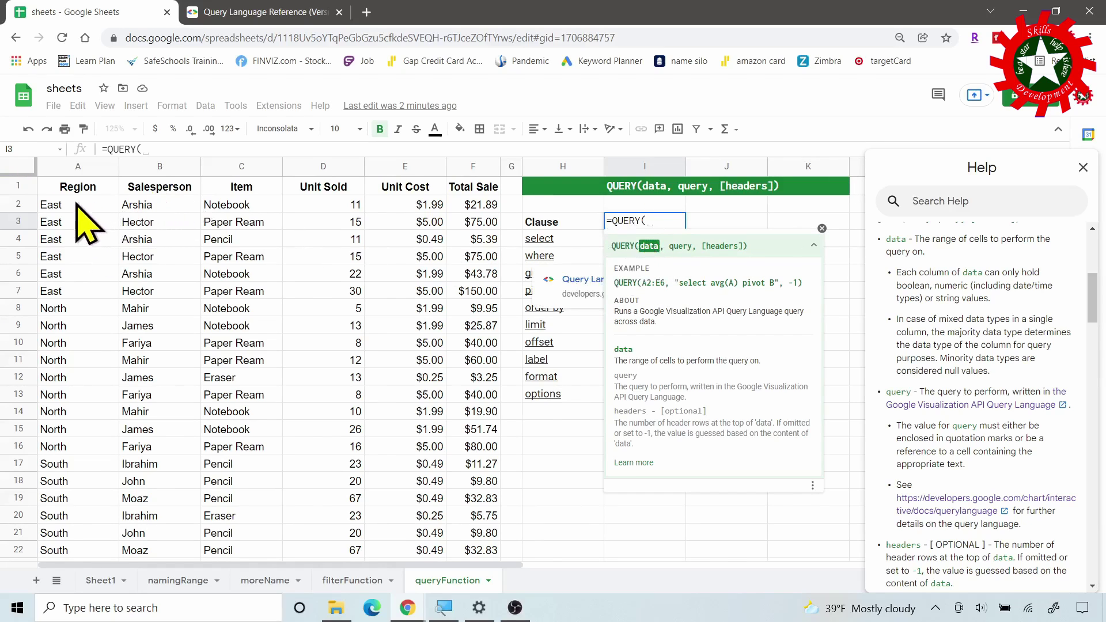
Complete the formula with columns A:F as the data and "select *" as the query, and enter it.
scroll(141, 426, "down", 5)
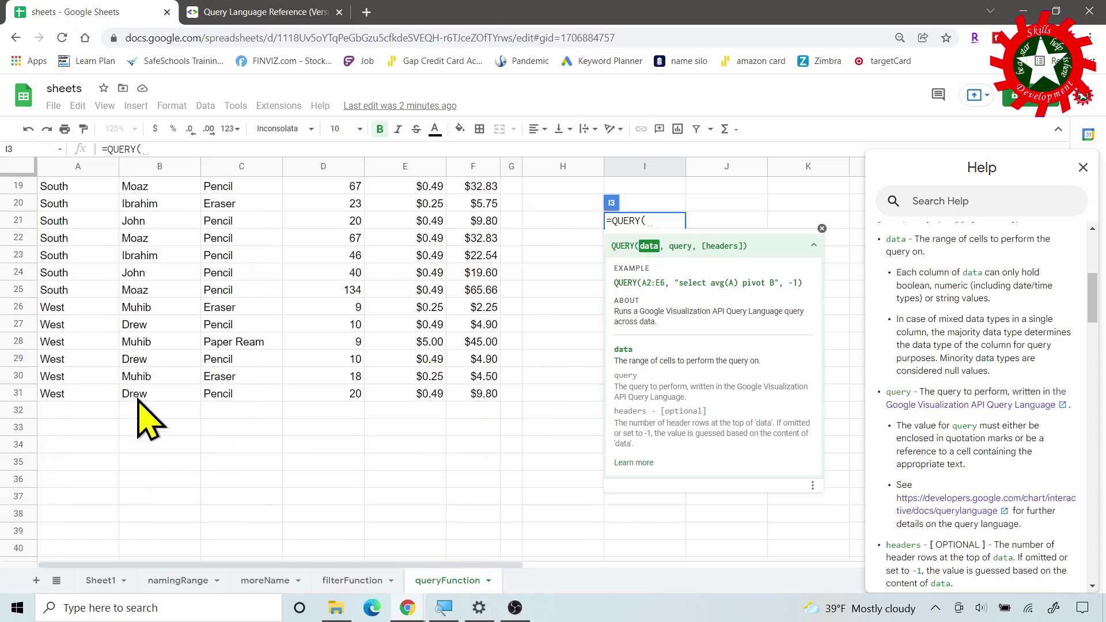
scroll(155, 357, "up", 5)
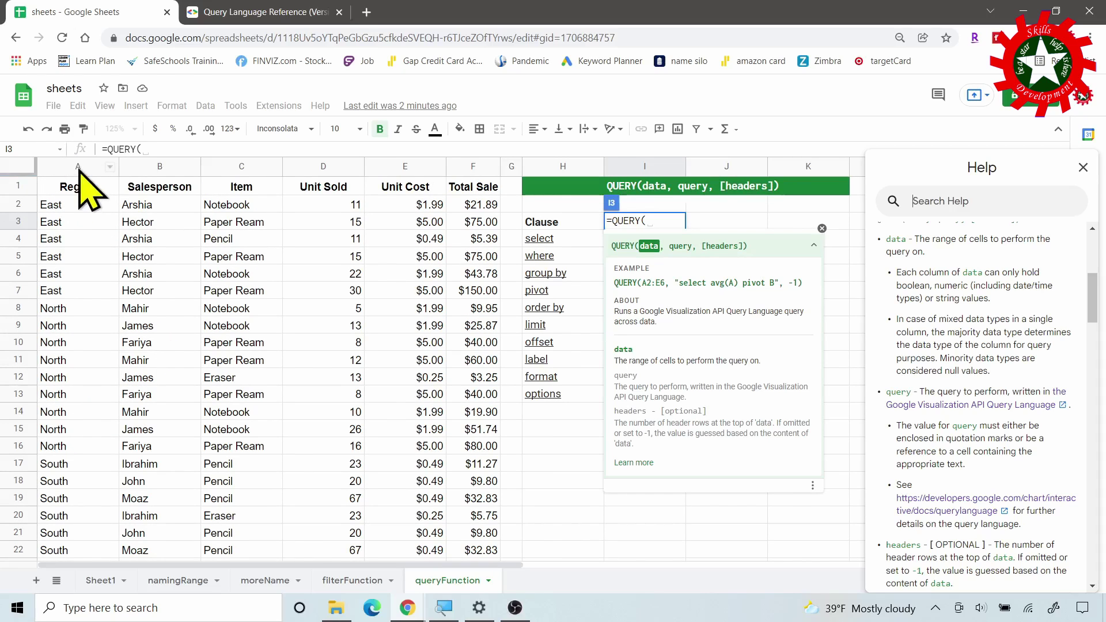
left_click_drag(79, 168, 459, 192)
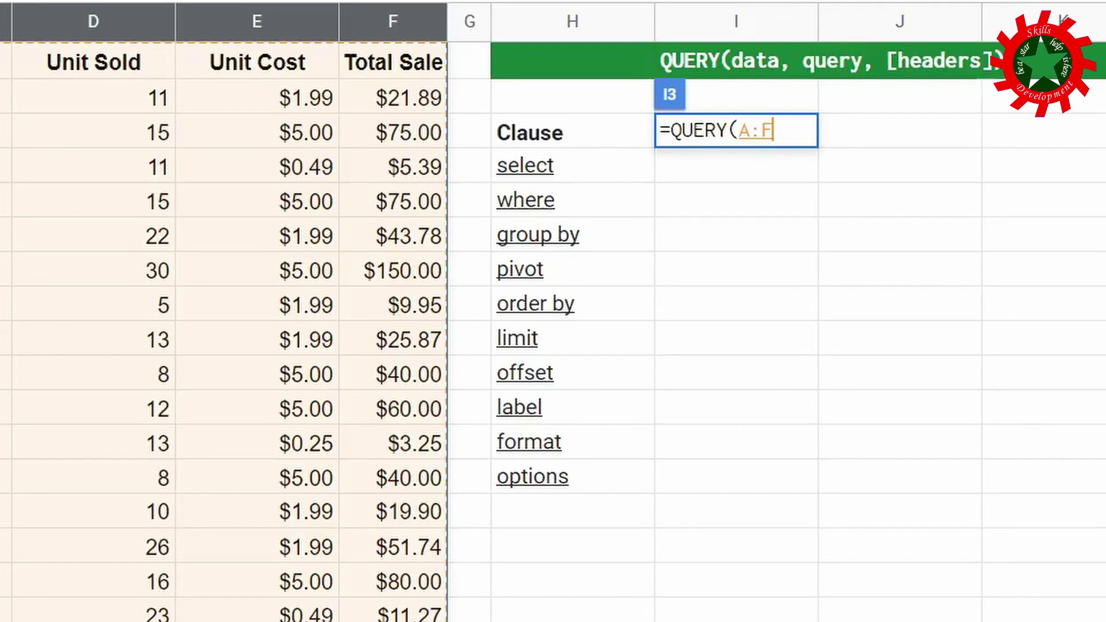
type(",\"select *")
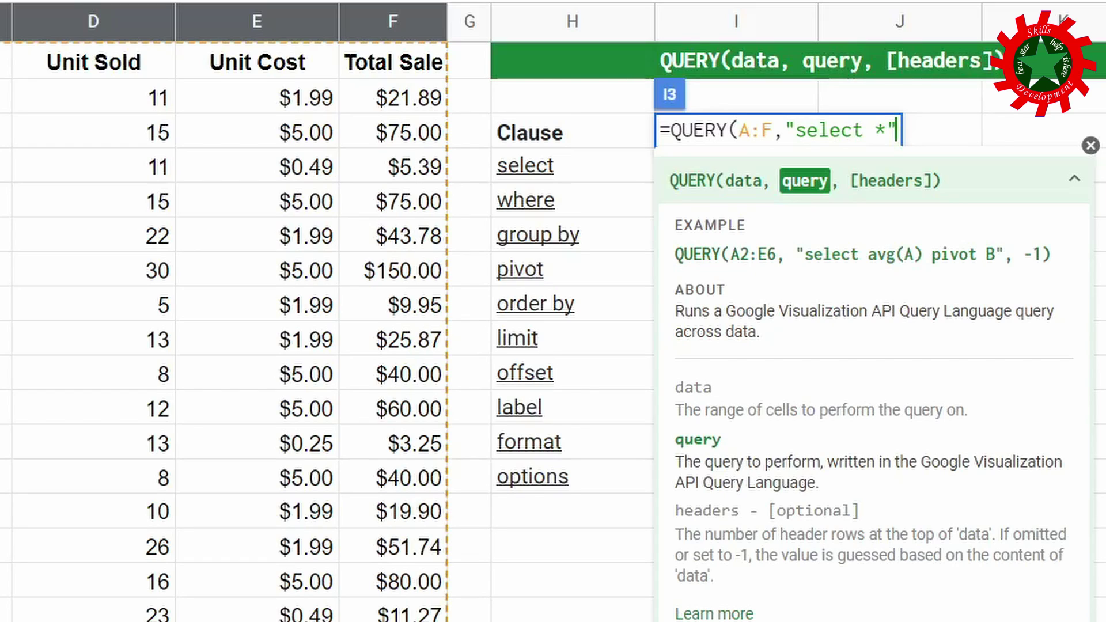
type(")")
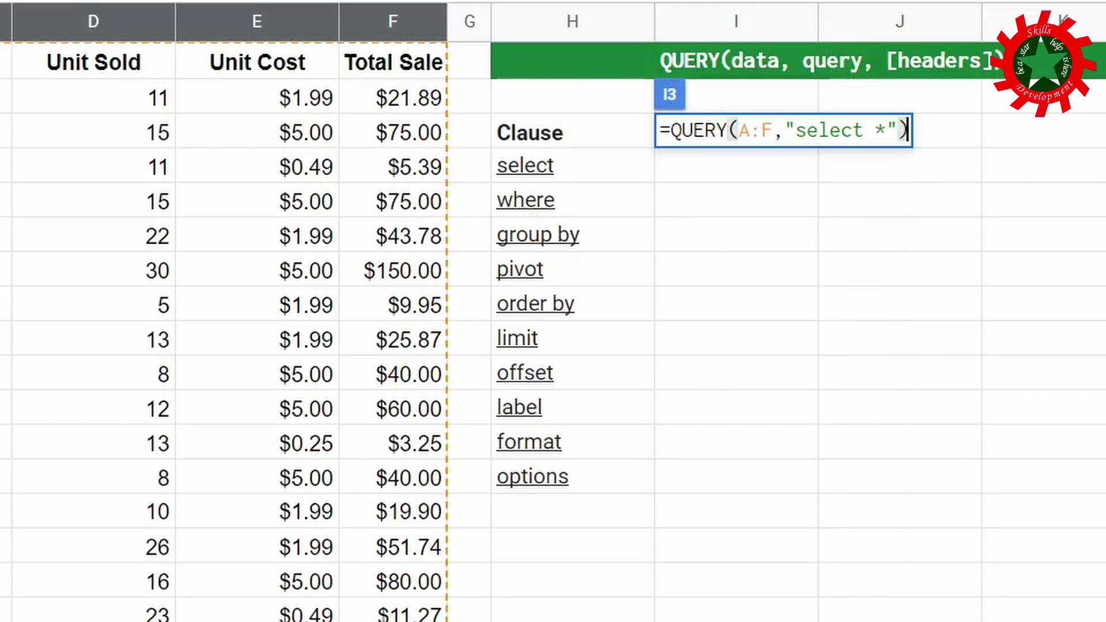
key("Return")
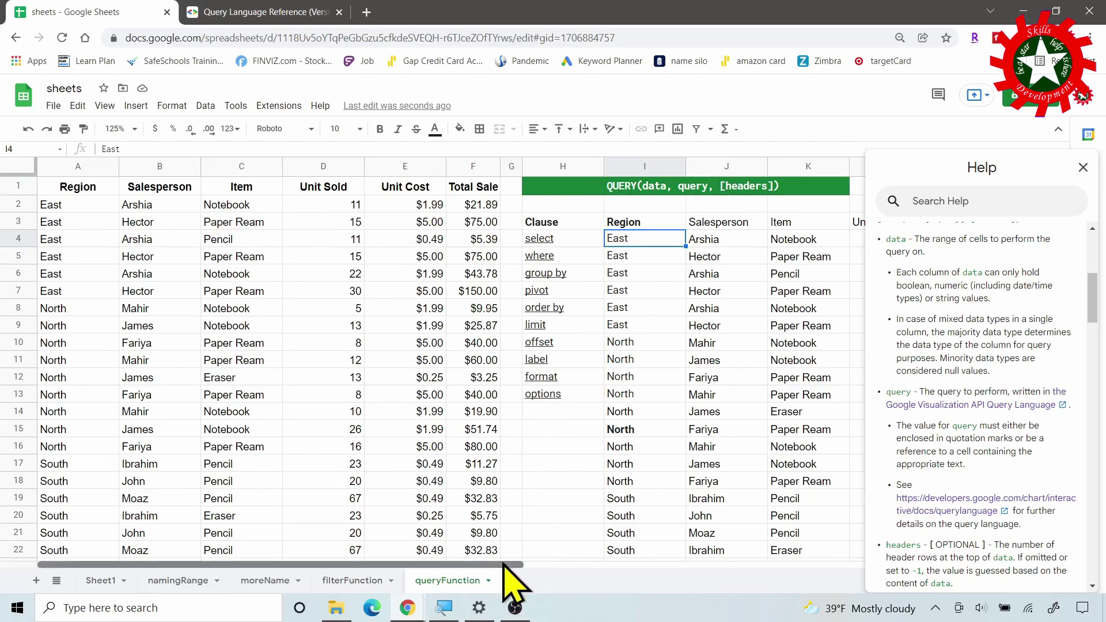
Look over all output columns of the query and close the Help pane.
left_click_drag(504, 564, 682, 566)
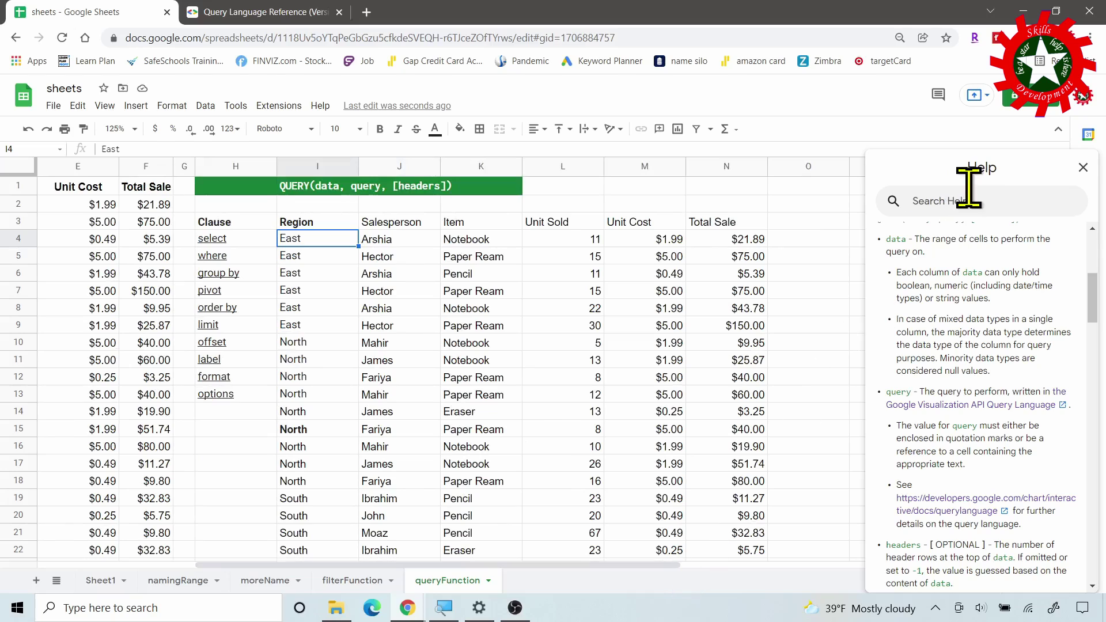
left_click(1083, 168)
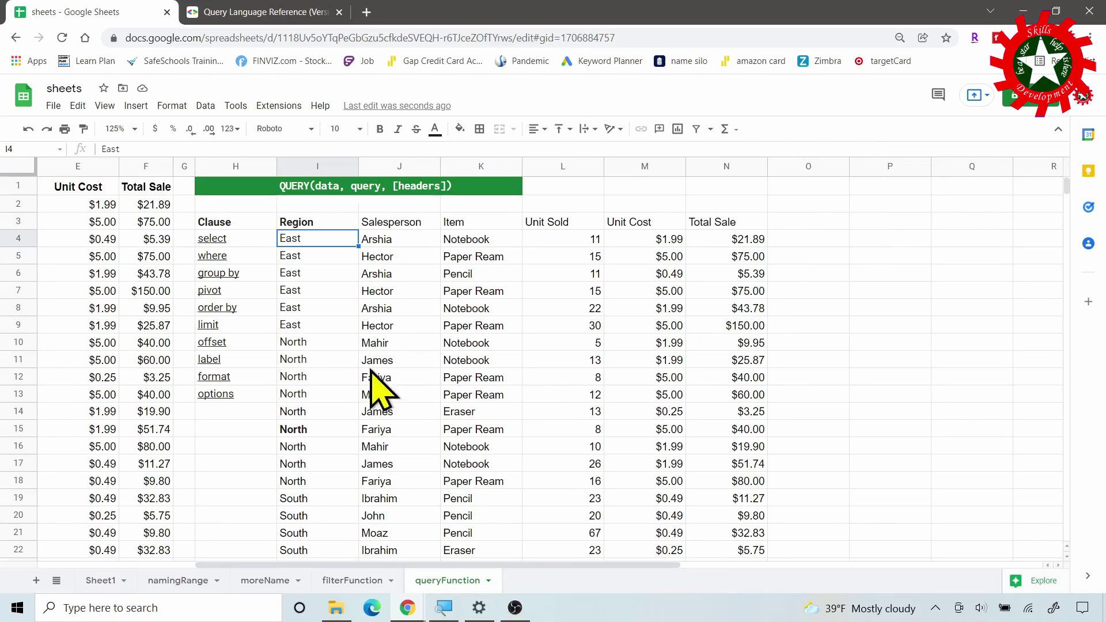
left_click_drag(572, 566, 446, 550)
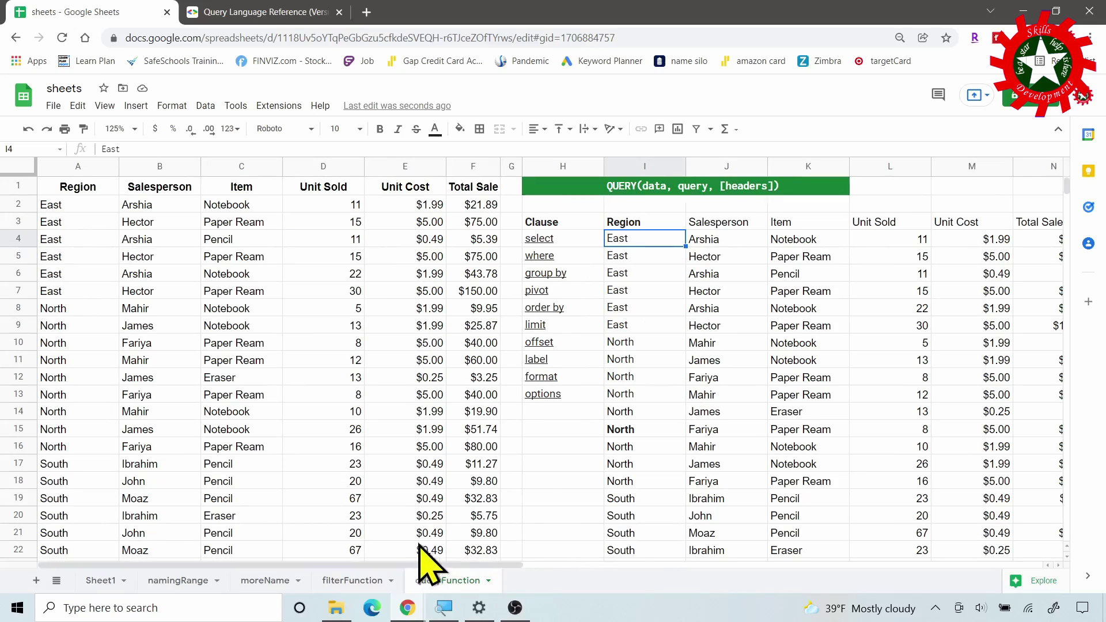
Change the query string in I3 to "select B, F" to return only the Salesperson and Total Sale columns.
left_click(634, 223)
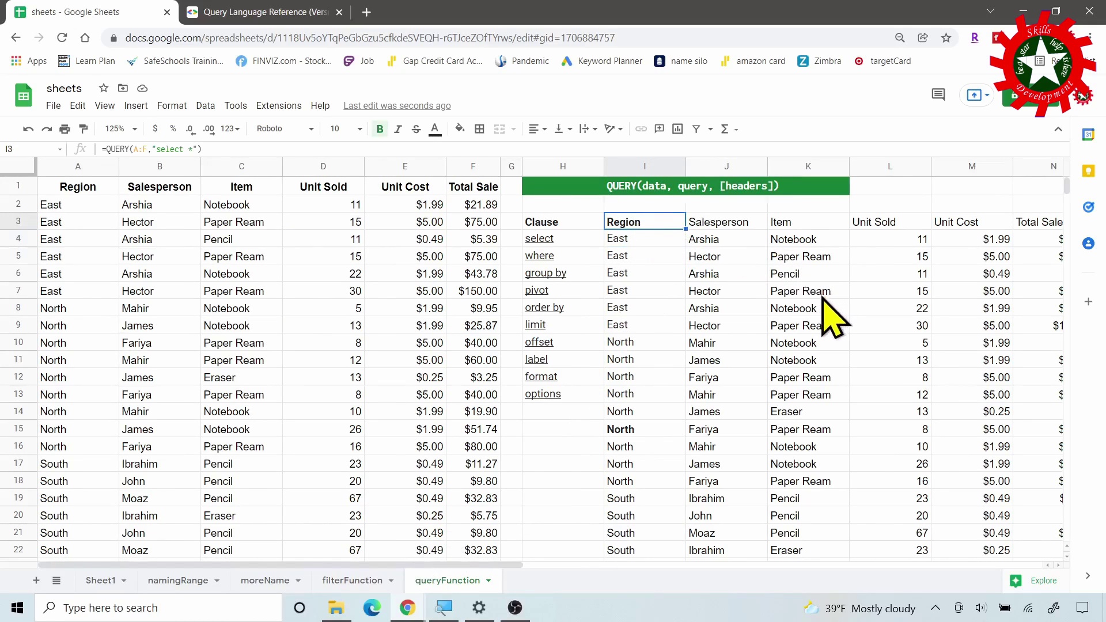
double_click(679, 222)
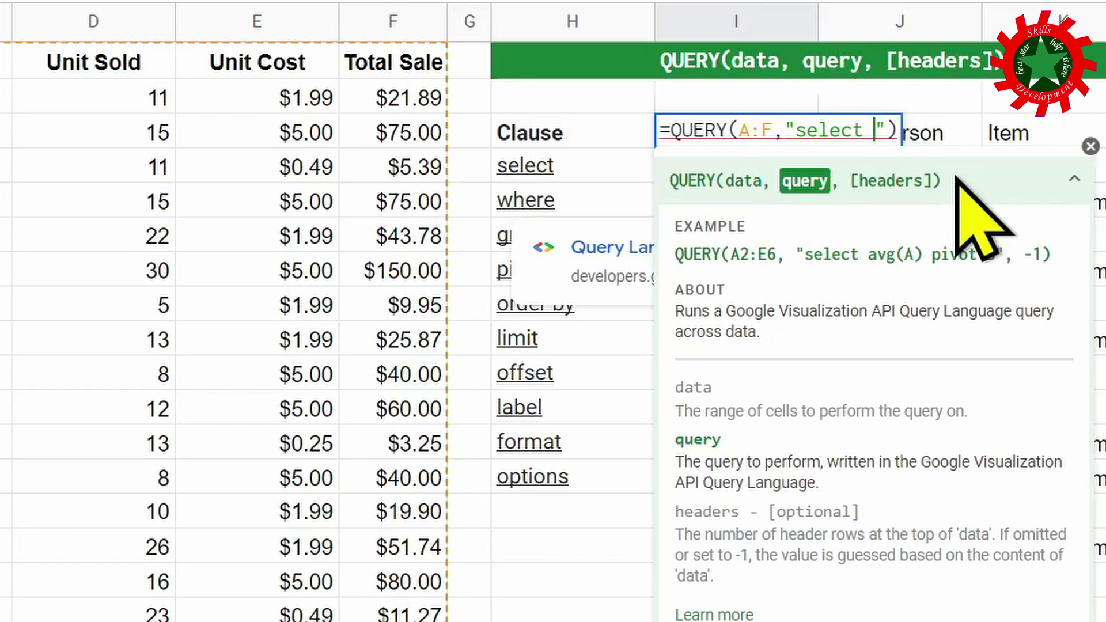
type("B")
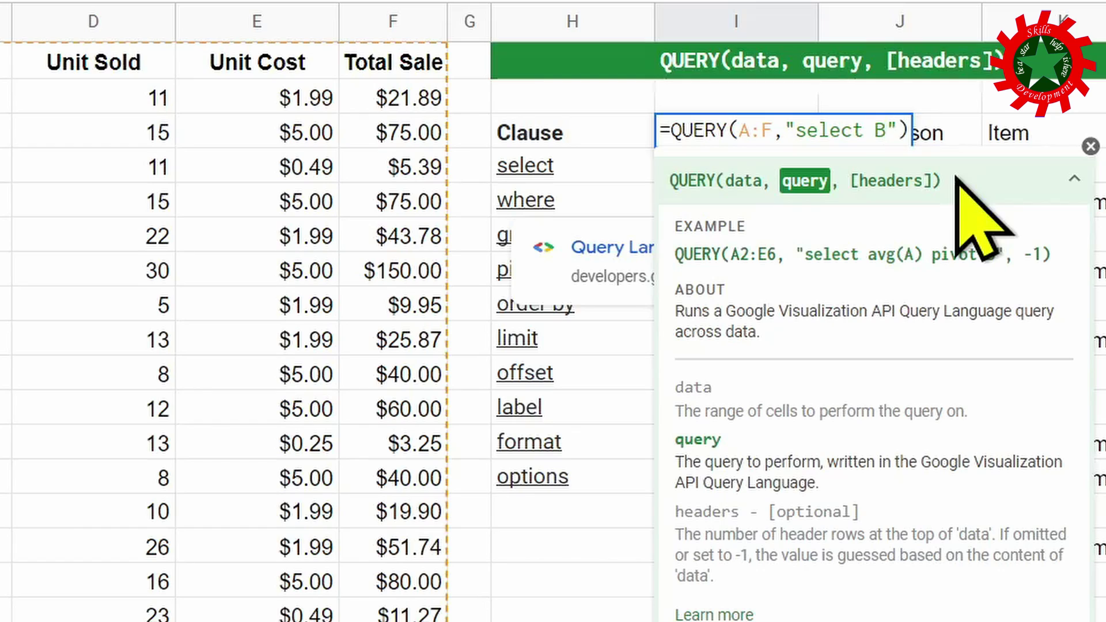
type(", ")
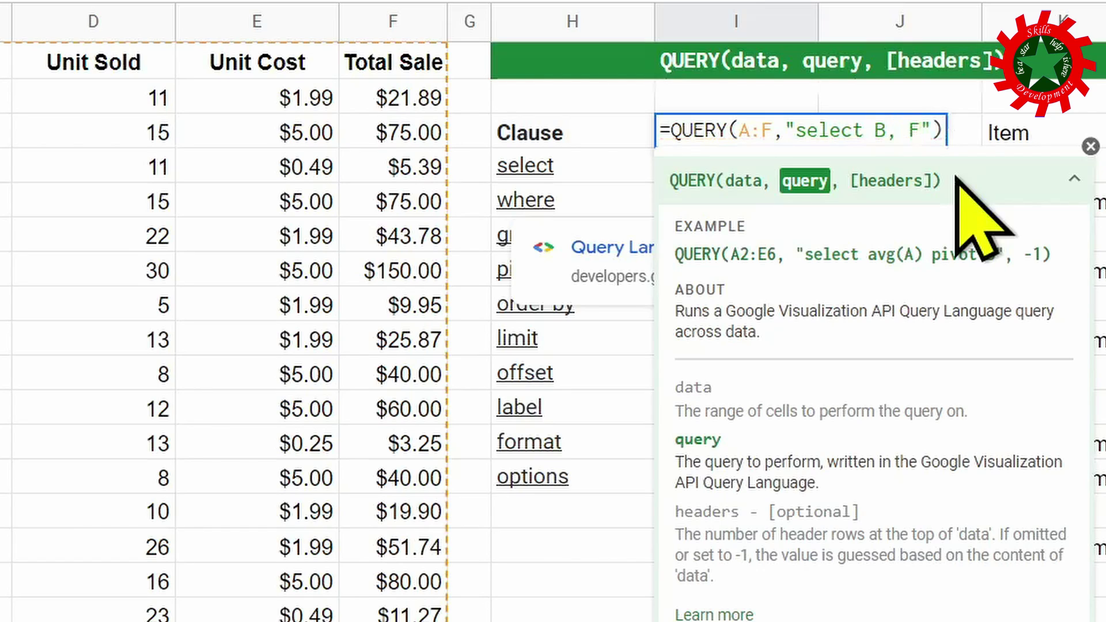
type("F")
key("Right")
key("Right")
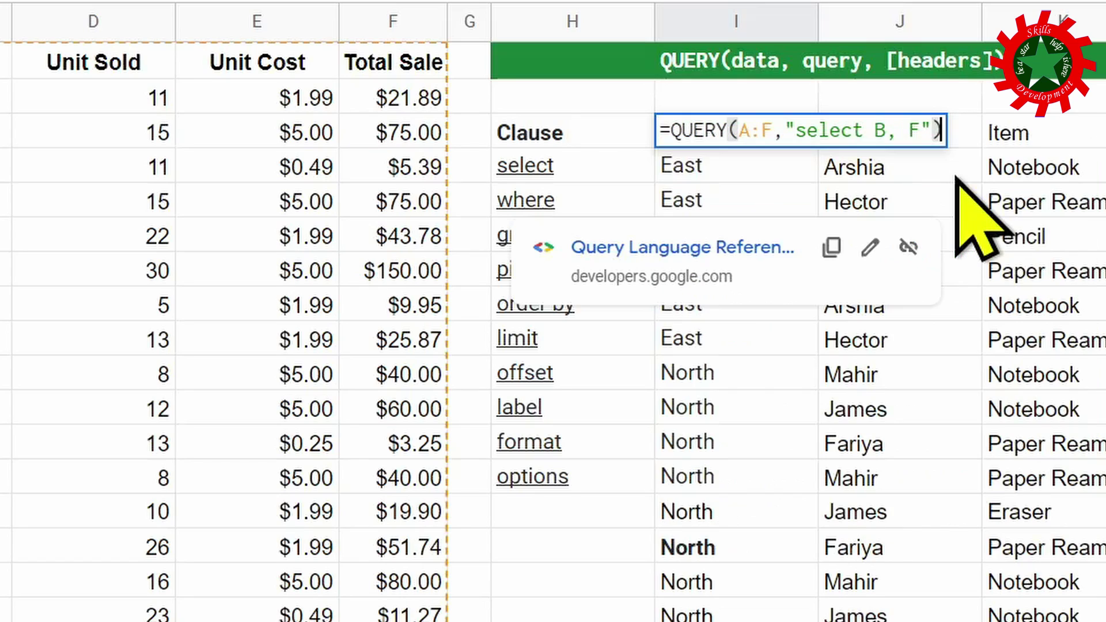
key("Return")
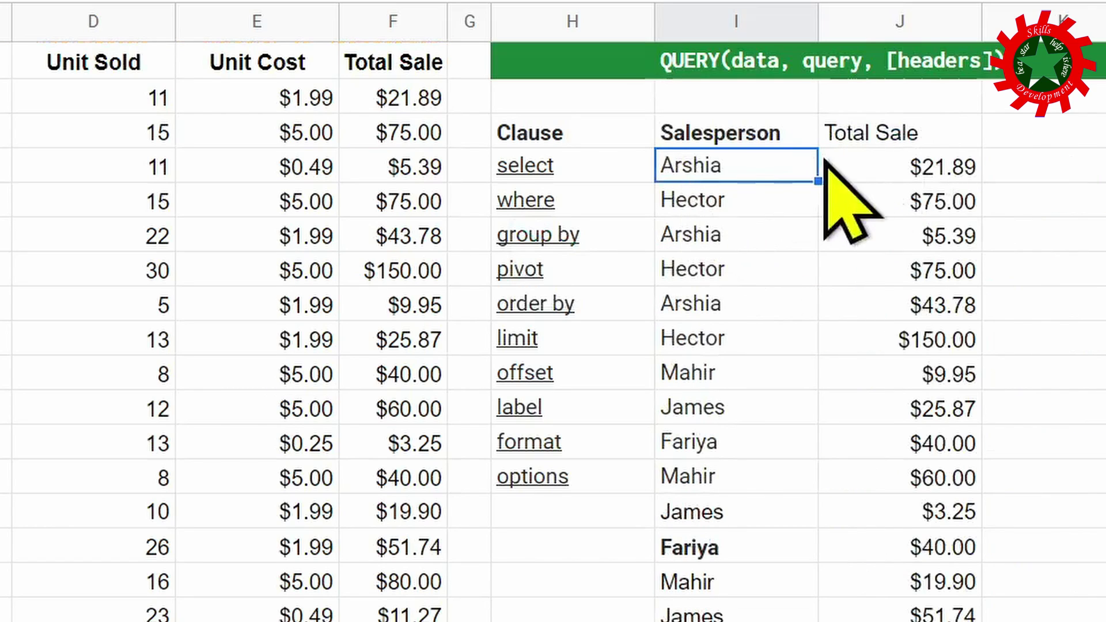
Aggregate the Total Sale column in the I3 query by changing the string to "select B, Sum(F)".
left_click(737, 142)
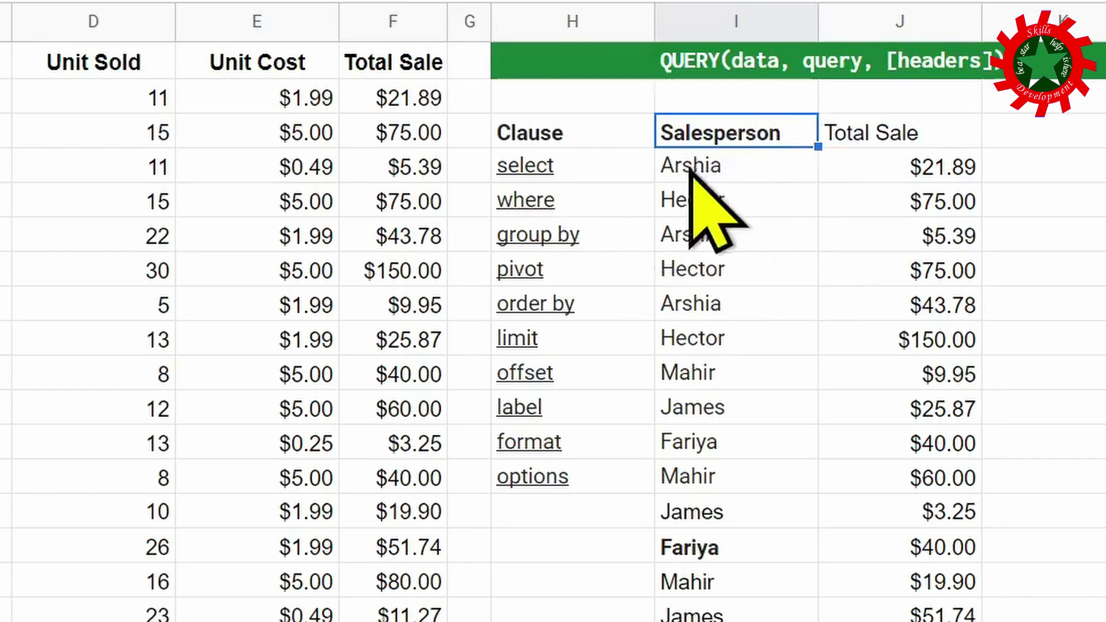
double_click(780, 136)
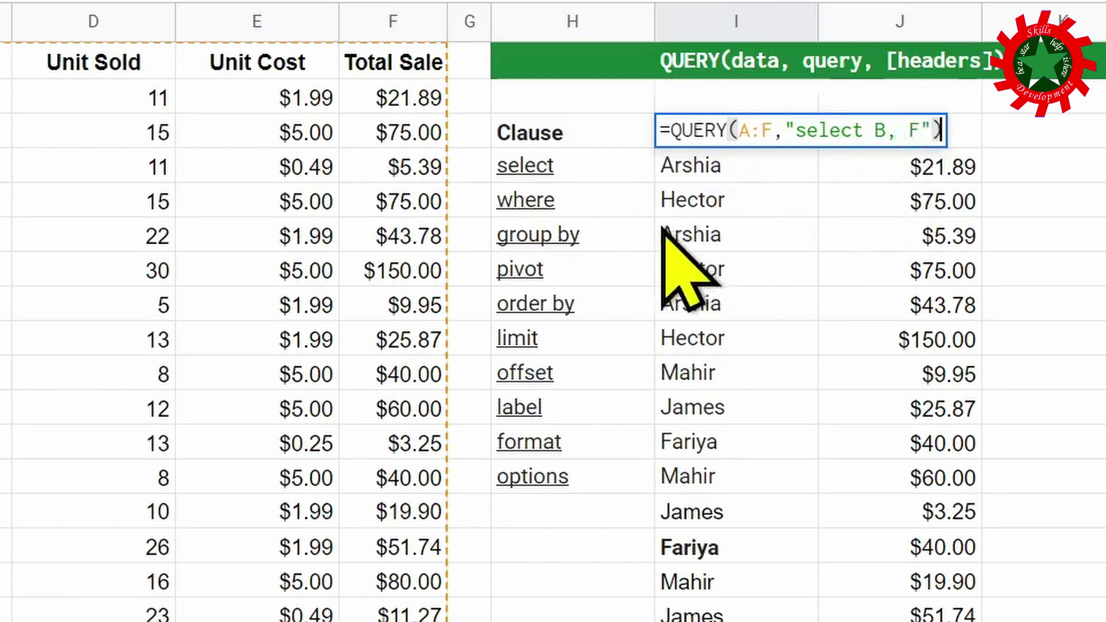
left_click(918, 128)
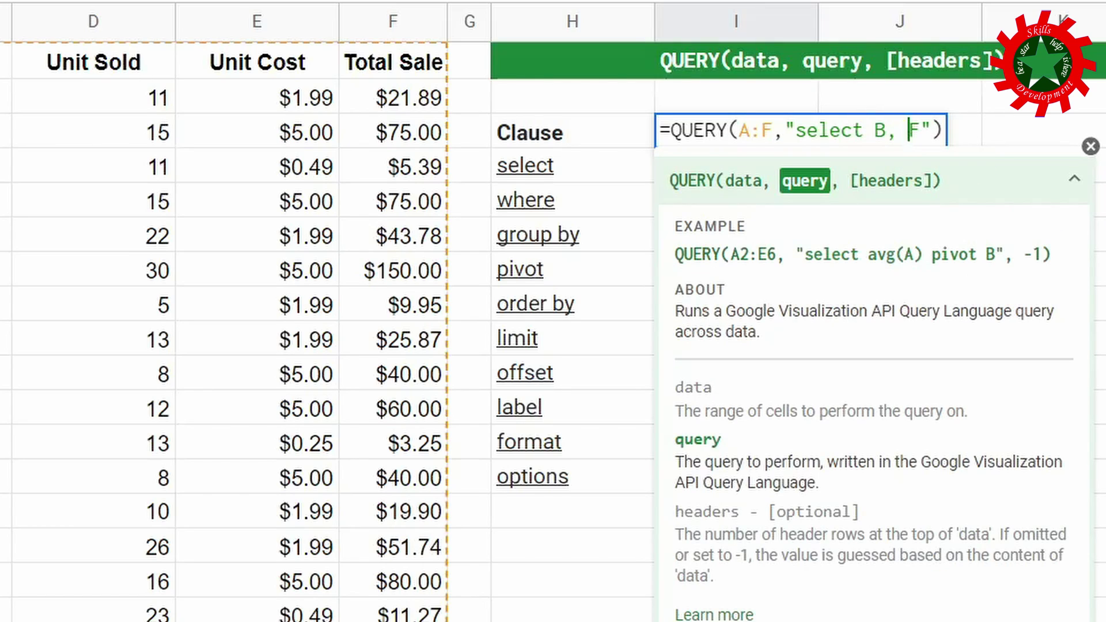
type("Sum(F")
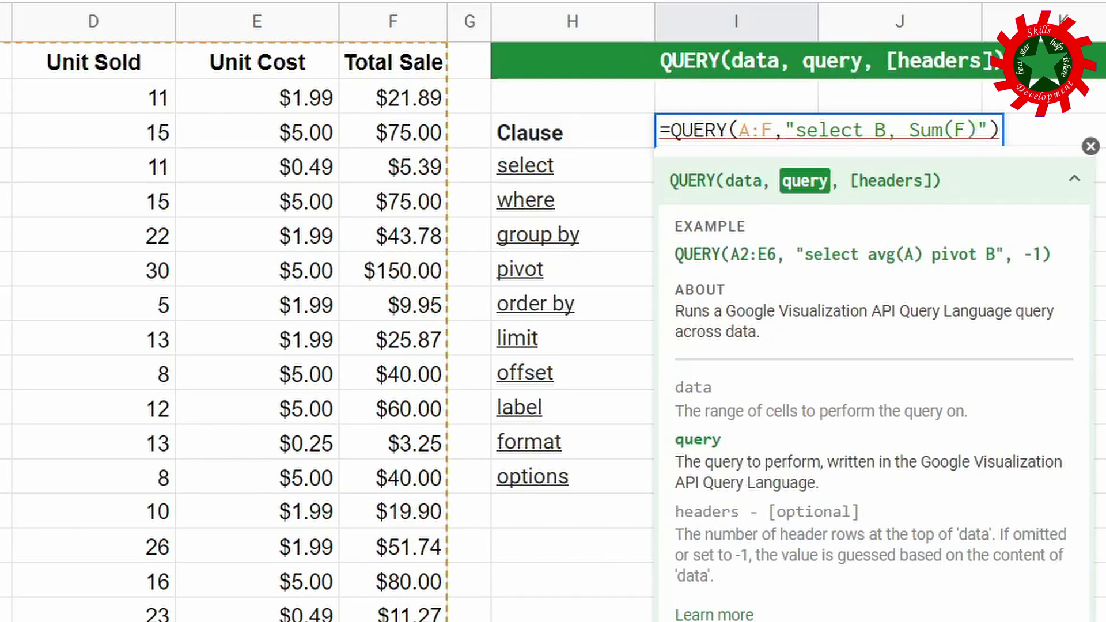
key("Return")
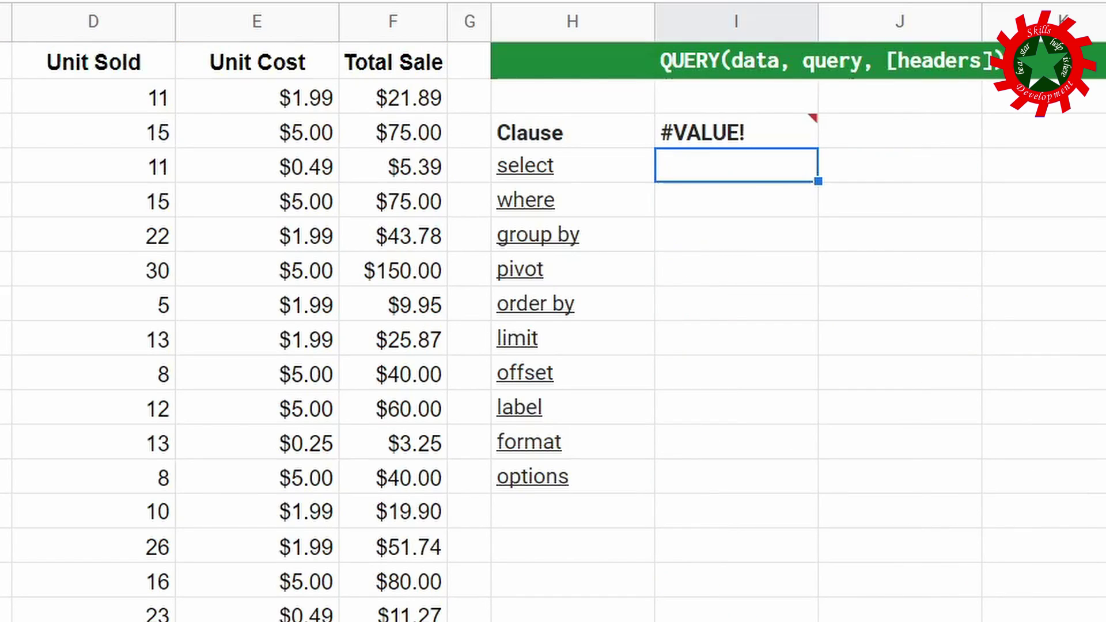
Add a "group by B" clause after Sum(F) in the I3 query to total the sales per salesperson.
key("Up")
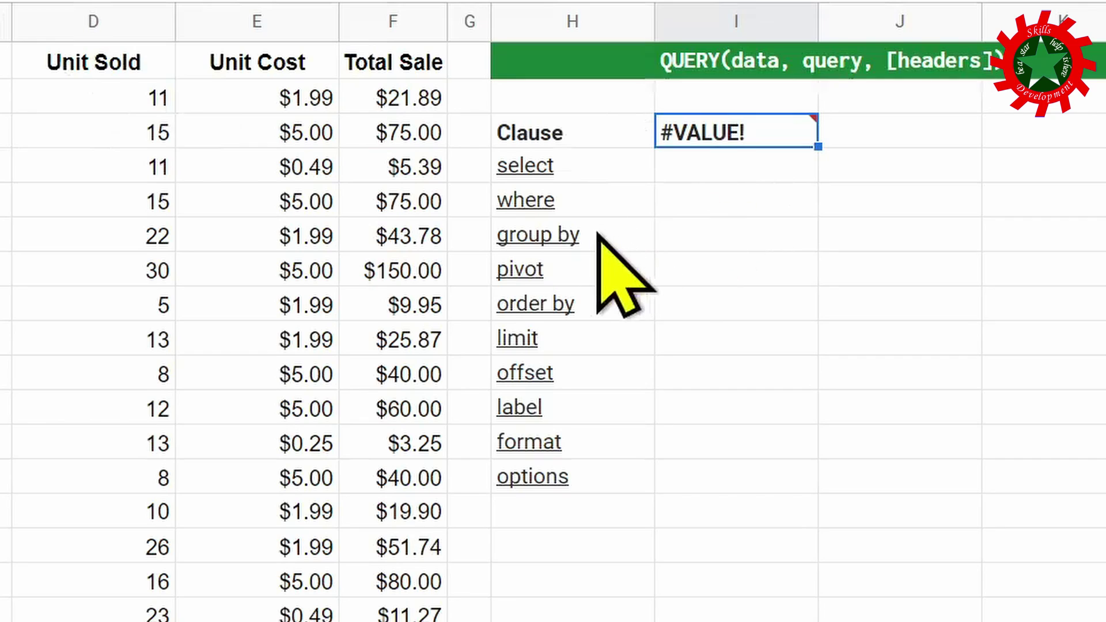
double_click(772, 130)
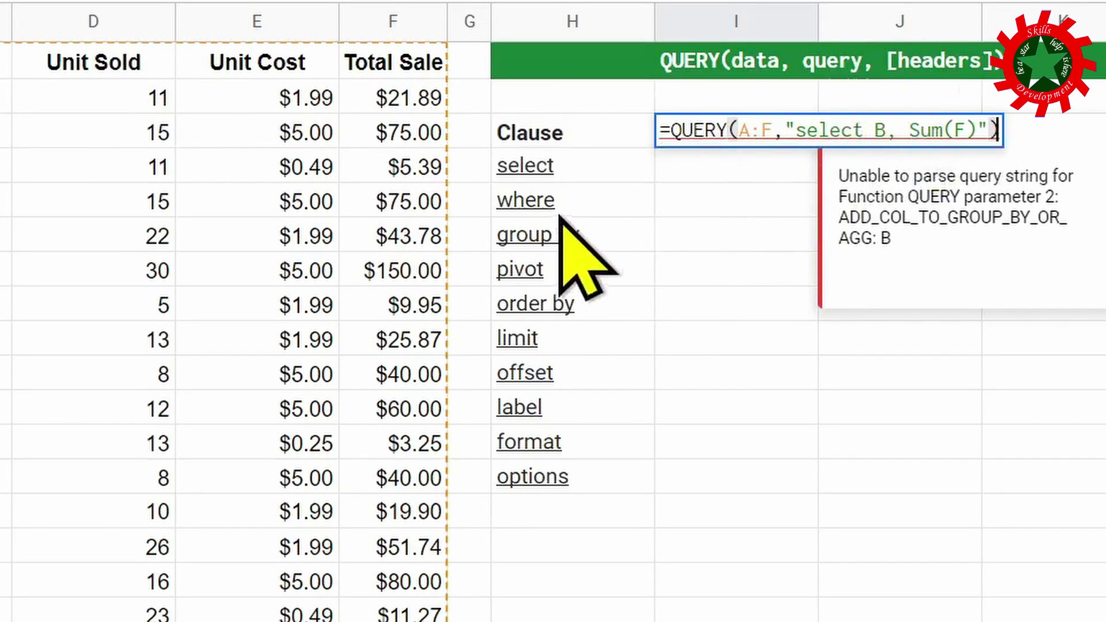
mouse_move(579, 196)
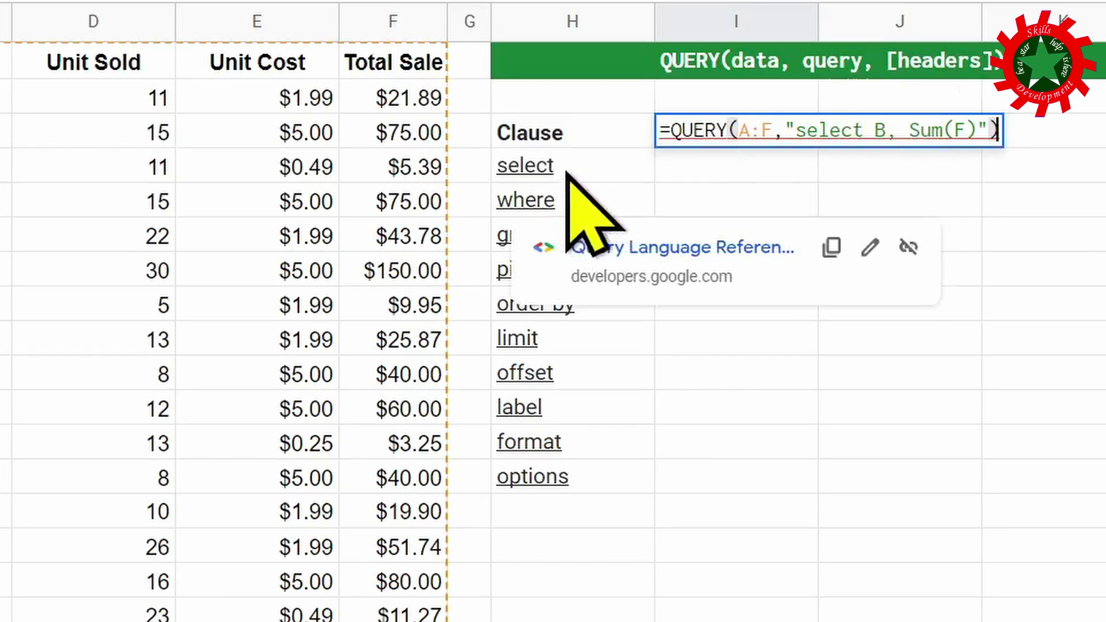
mouse_move(511, 256)
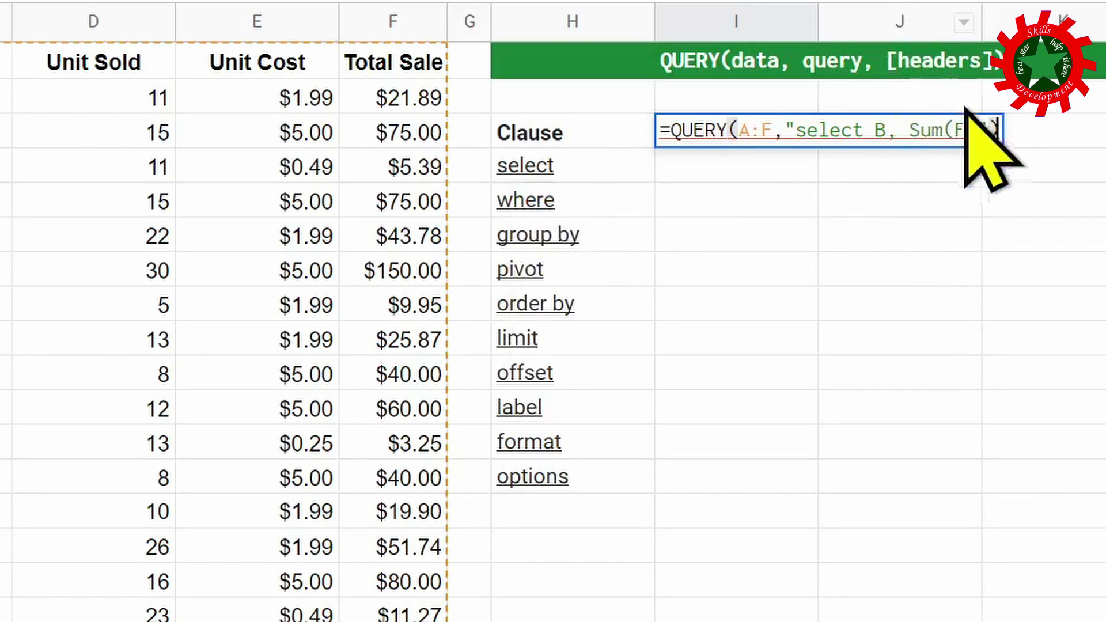
left_click(986, 135)
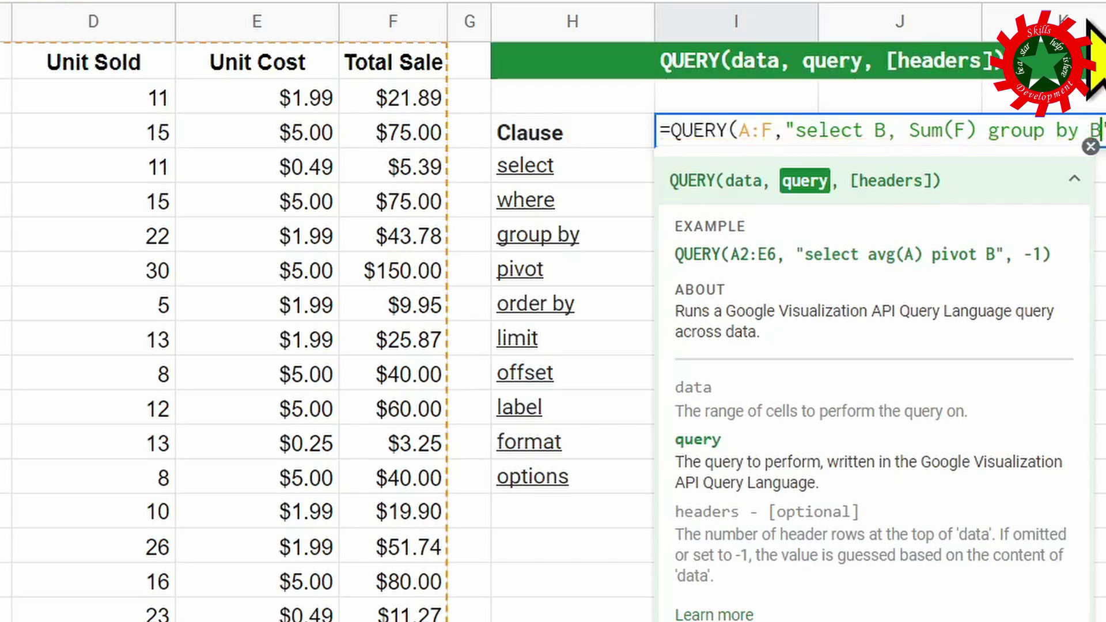
key("Return")
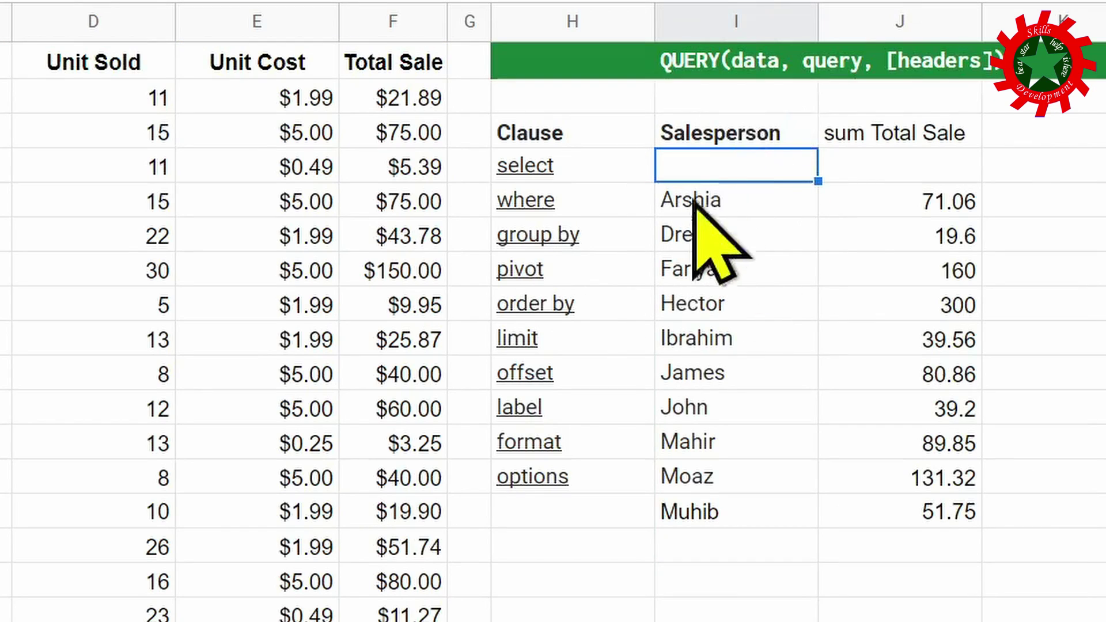
left_click(708, 211)
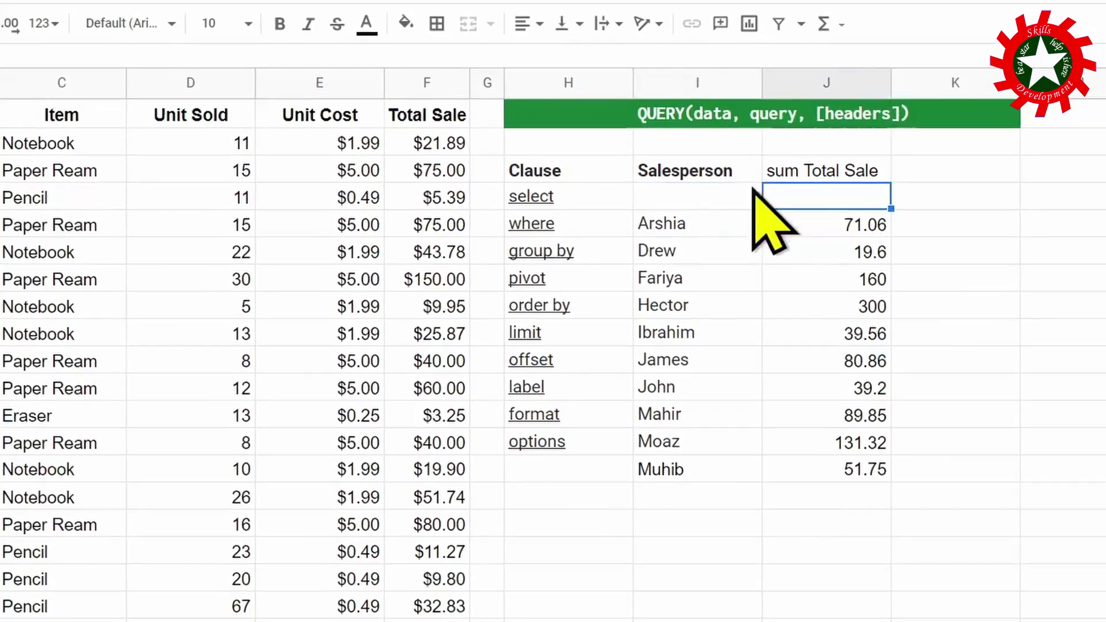
left_click(756, 142)
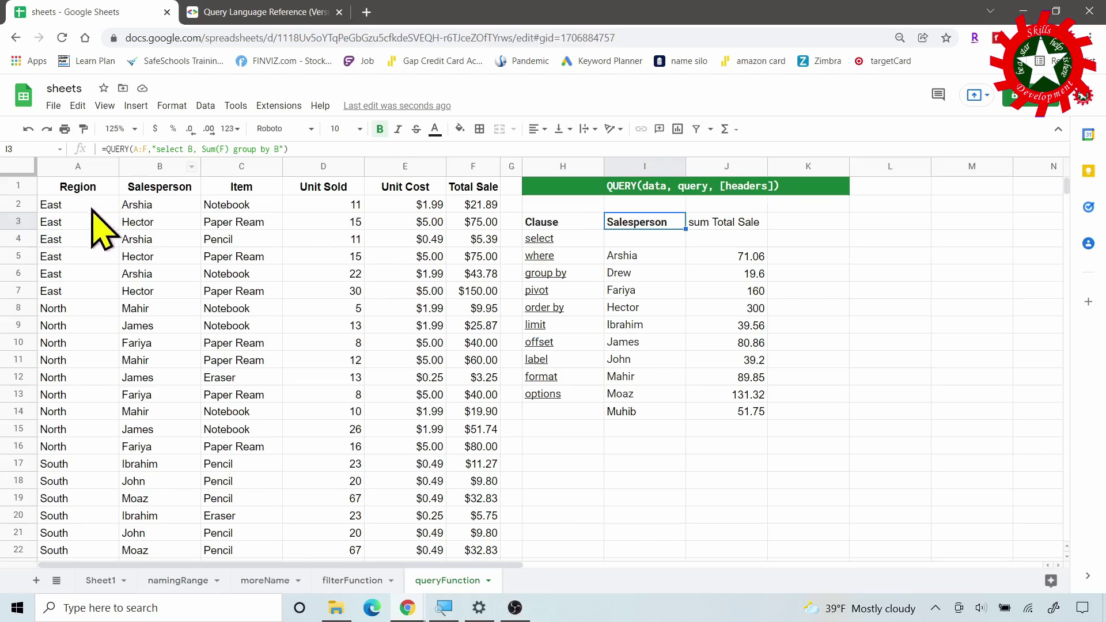
Add a "where B is not null" clause before group by in the I3 query to exclude blank salesperson rows.
scroll(481, 224, "down", 10)
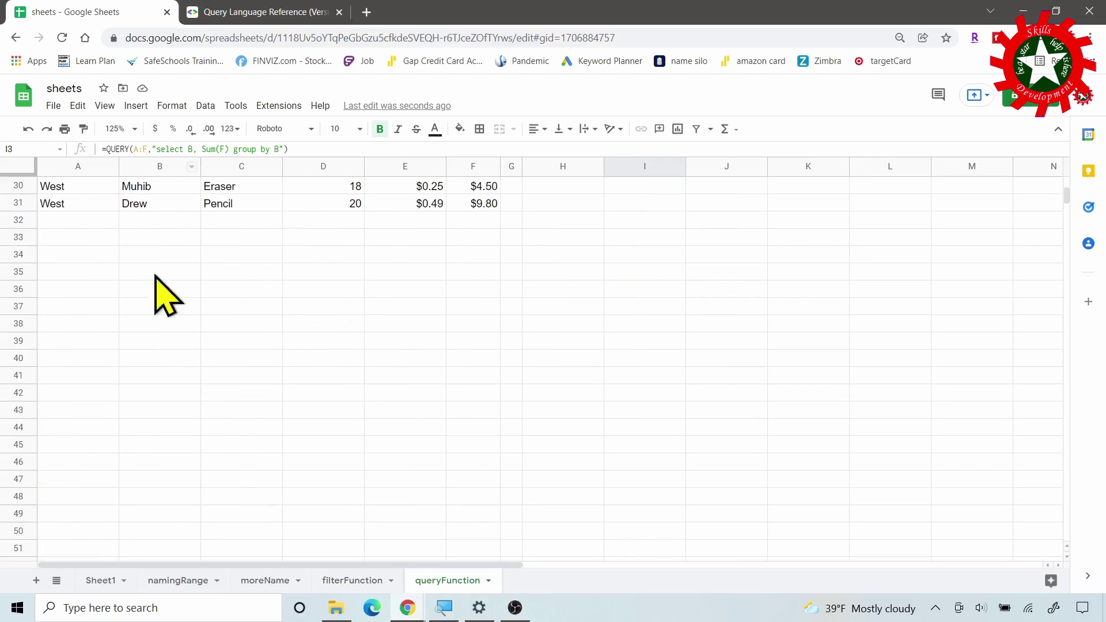
scroll(472, 311, "up", 10)
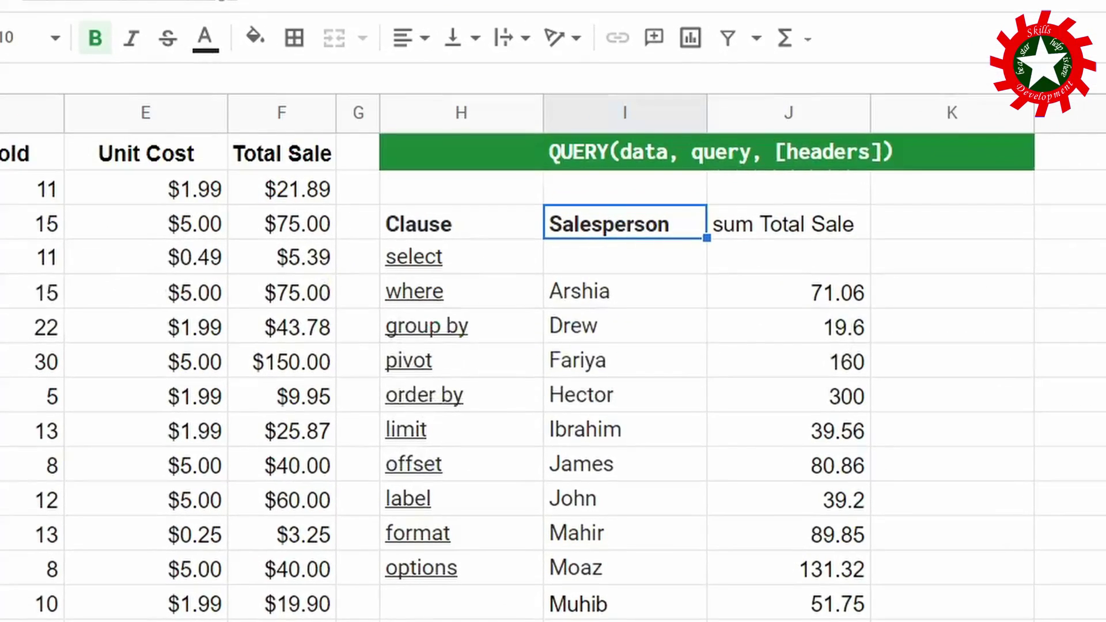
left_click(232, 149)
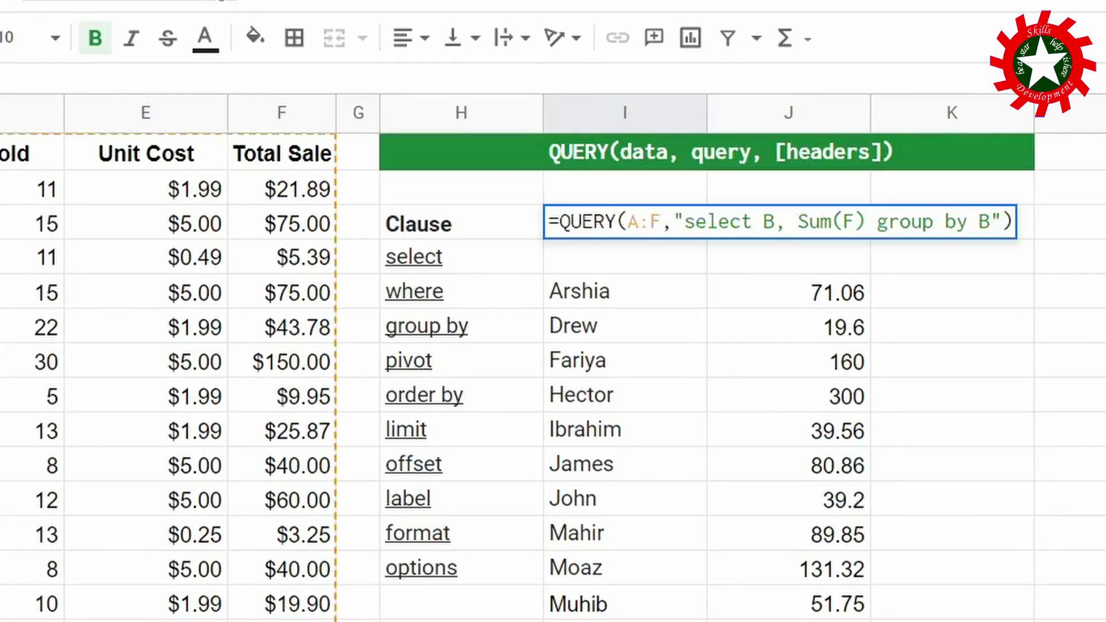
left_click(865, 222)
type("wh ")
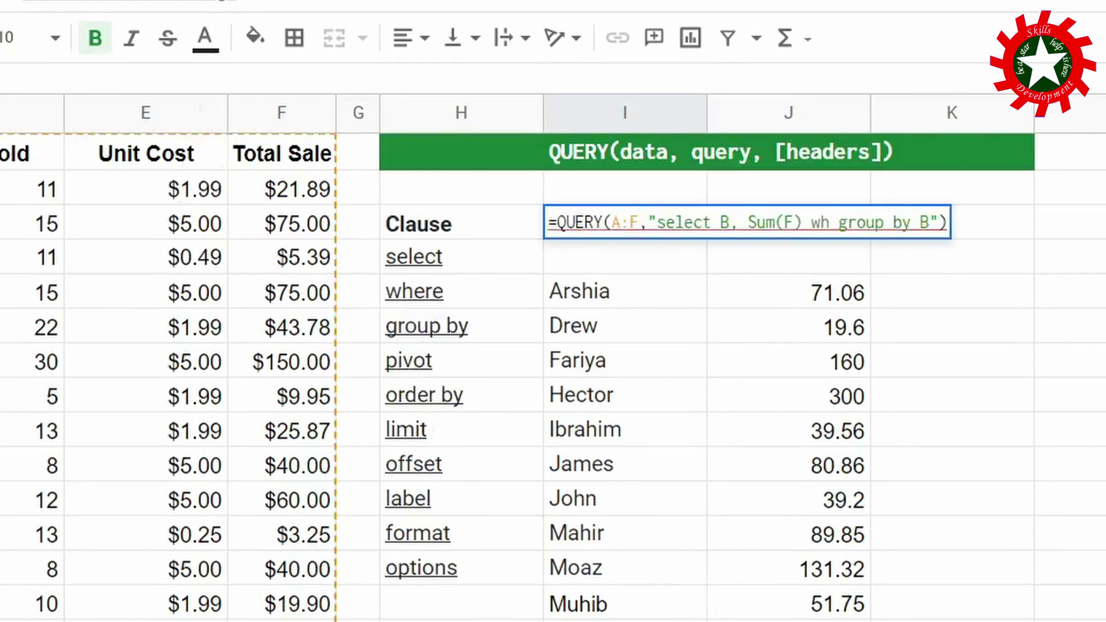
type("ere")
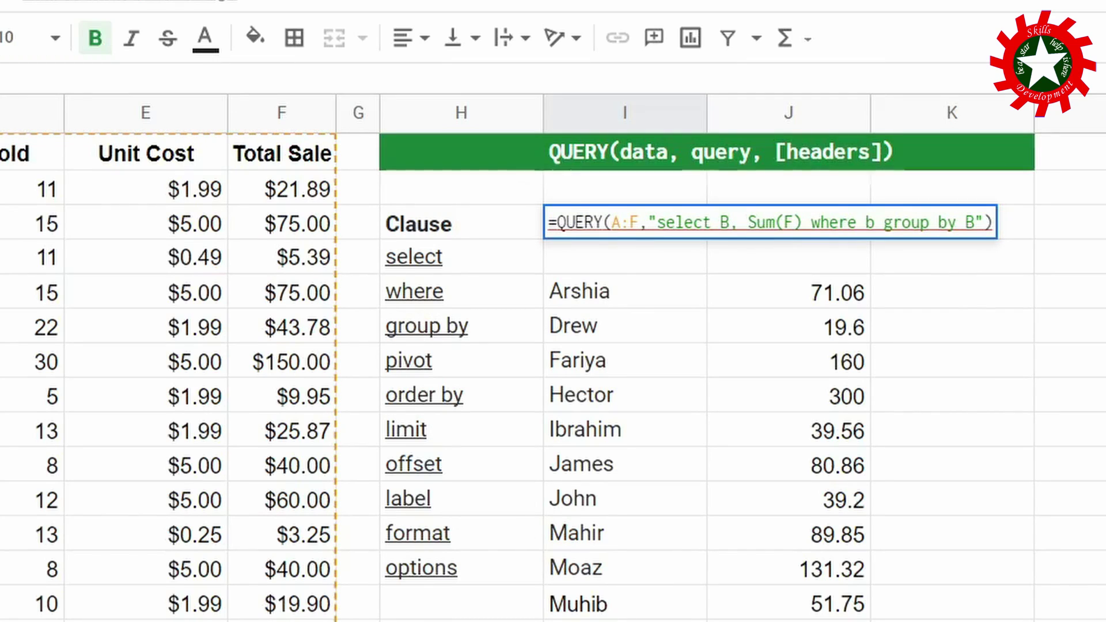
type("b")
key("BackSpace")
type("B is")
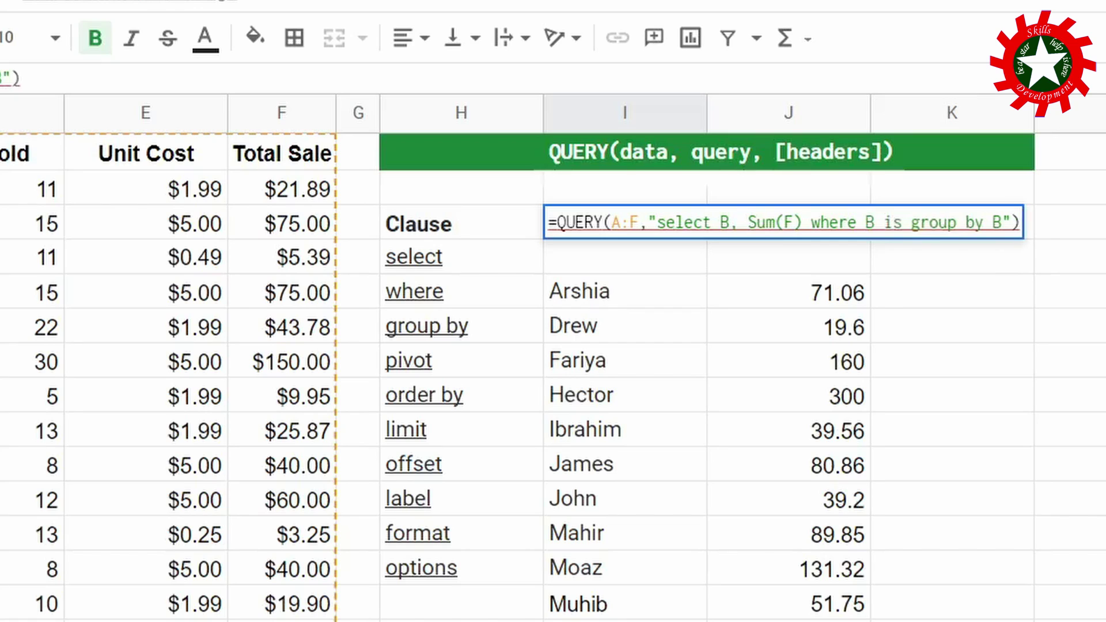
type(" not null")
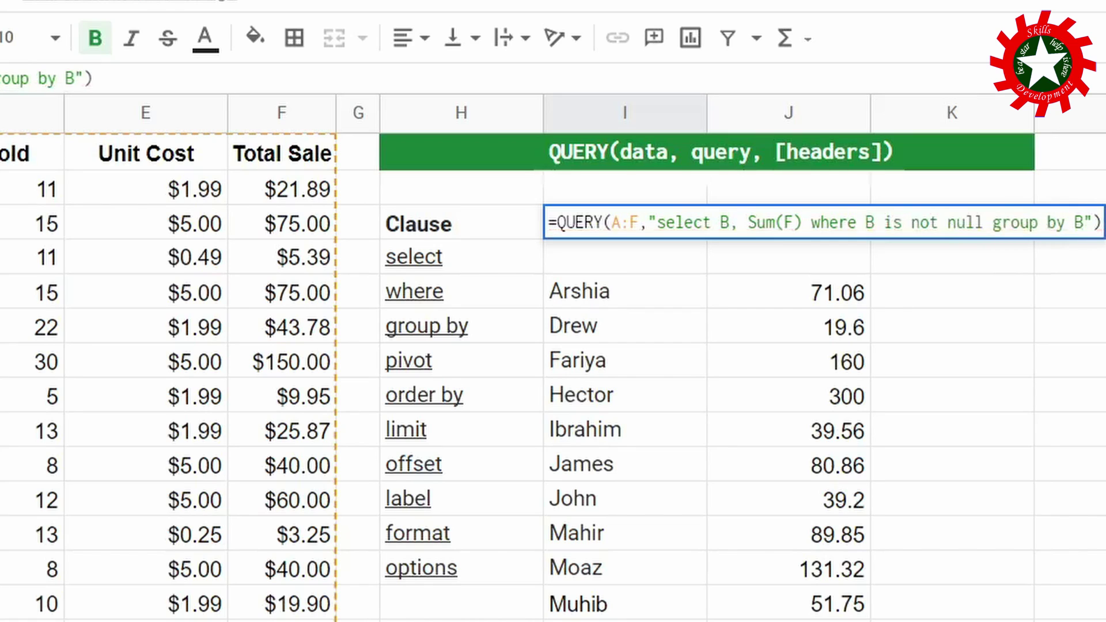
key("Return")
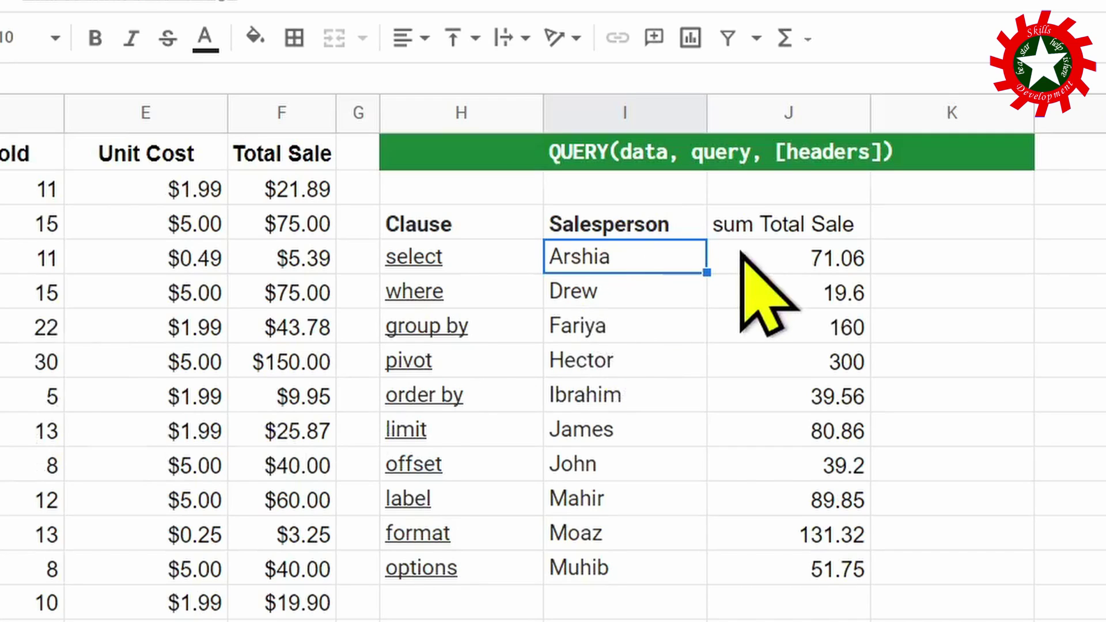
Append "pivot C" after "group by B" in the I3 query to split each salesperson's sales by item.
left_click(621, 226)
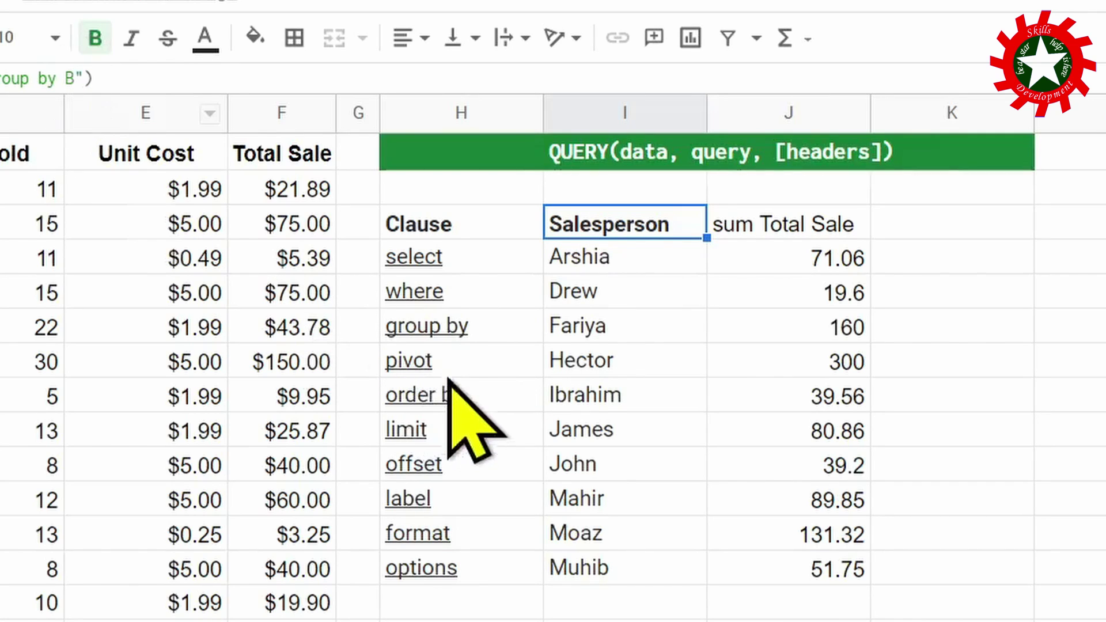
left_click(81, 80)
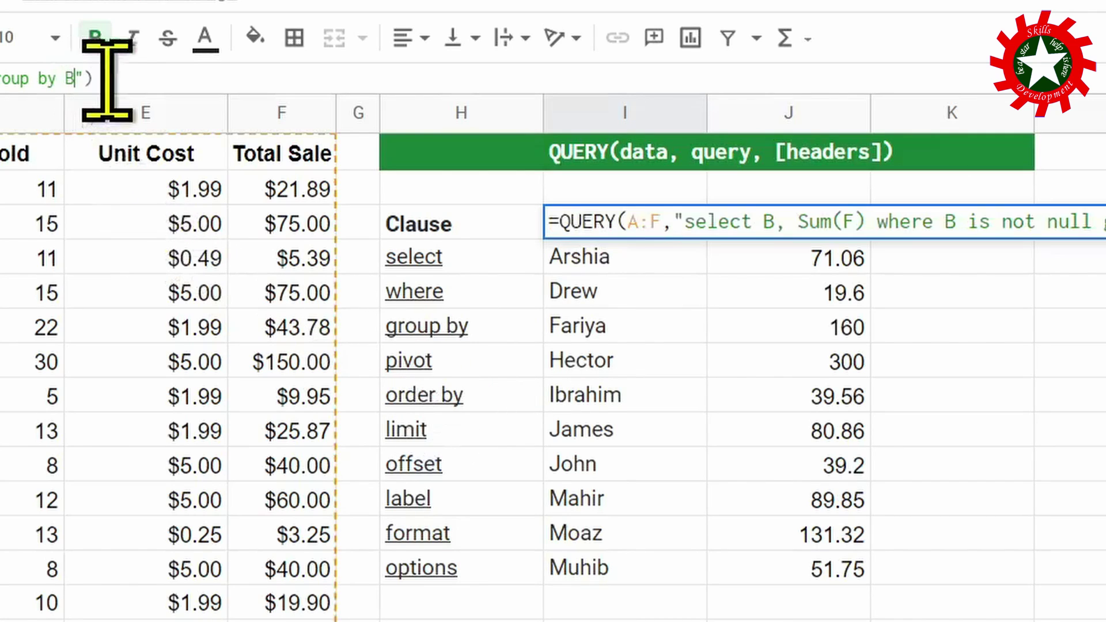
type("pivot")
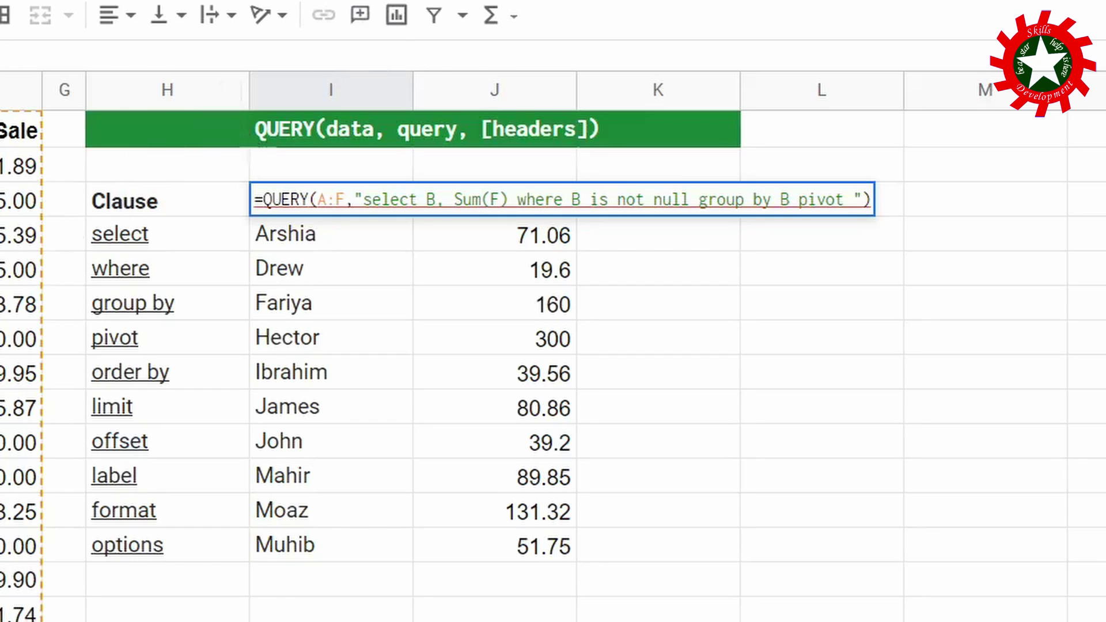
type("C")
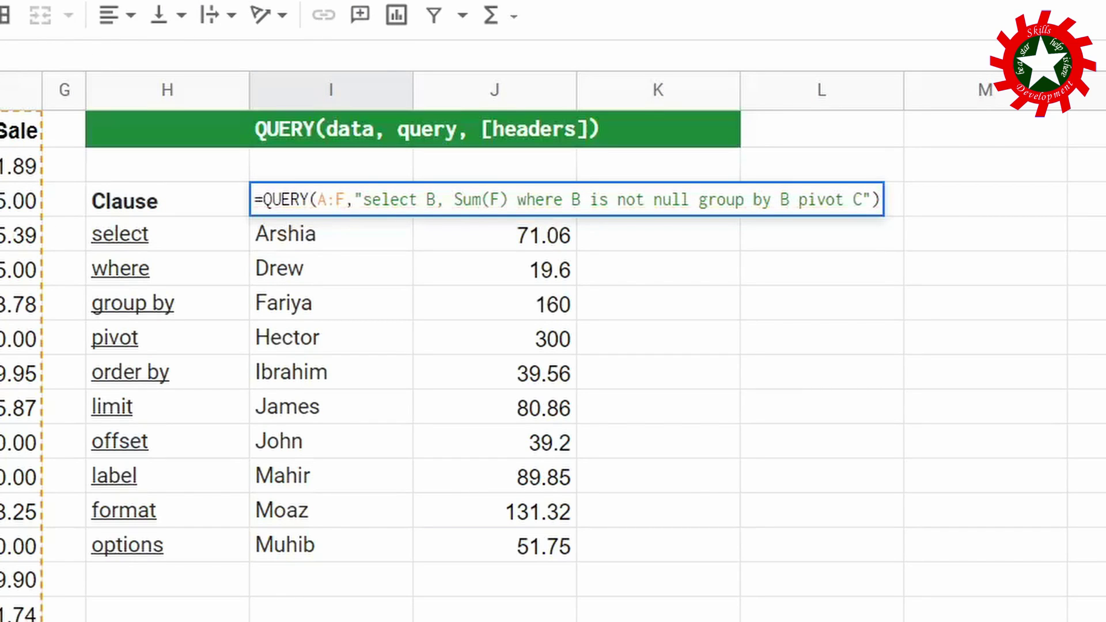
key("Return")
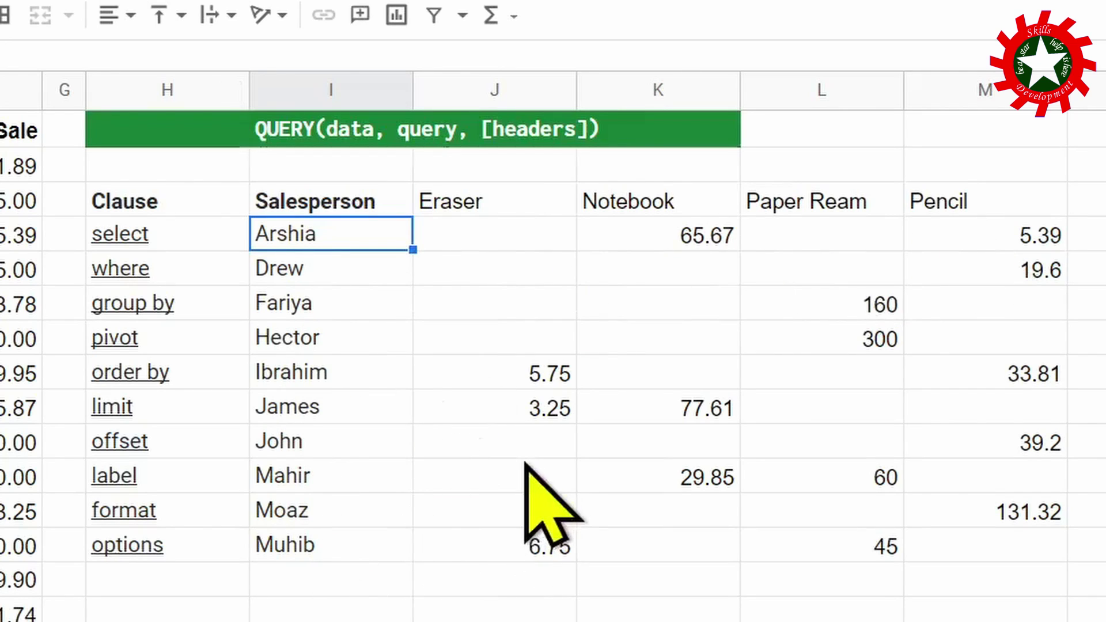
Copy the QUERY formula from I3 into cell I15 below the pivoted results.
left_click(301, 206)
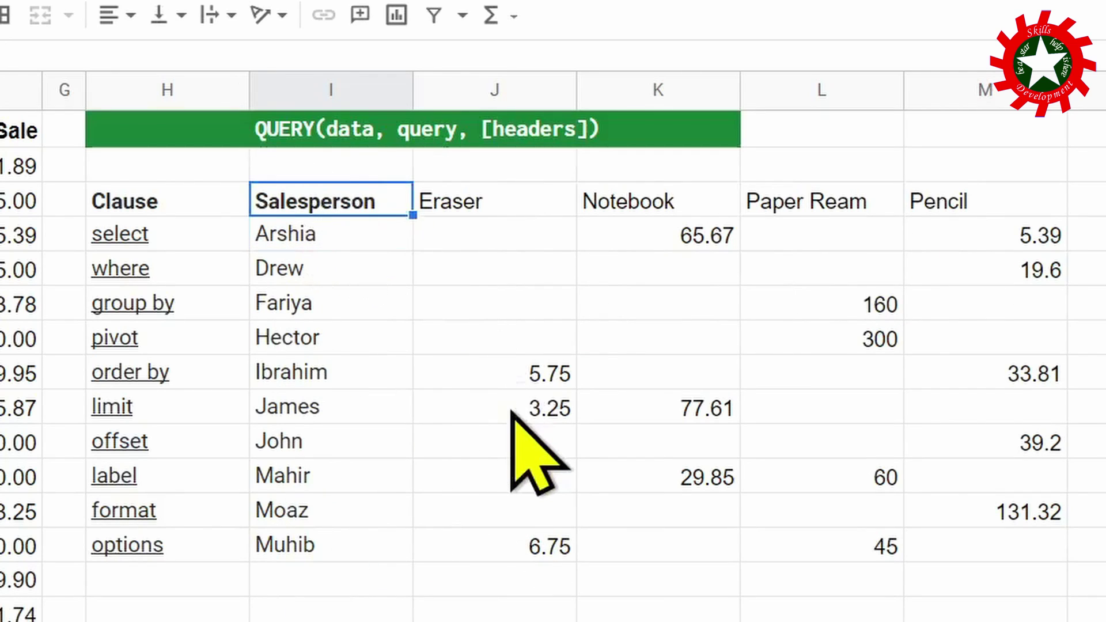
key("ctrl+c")
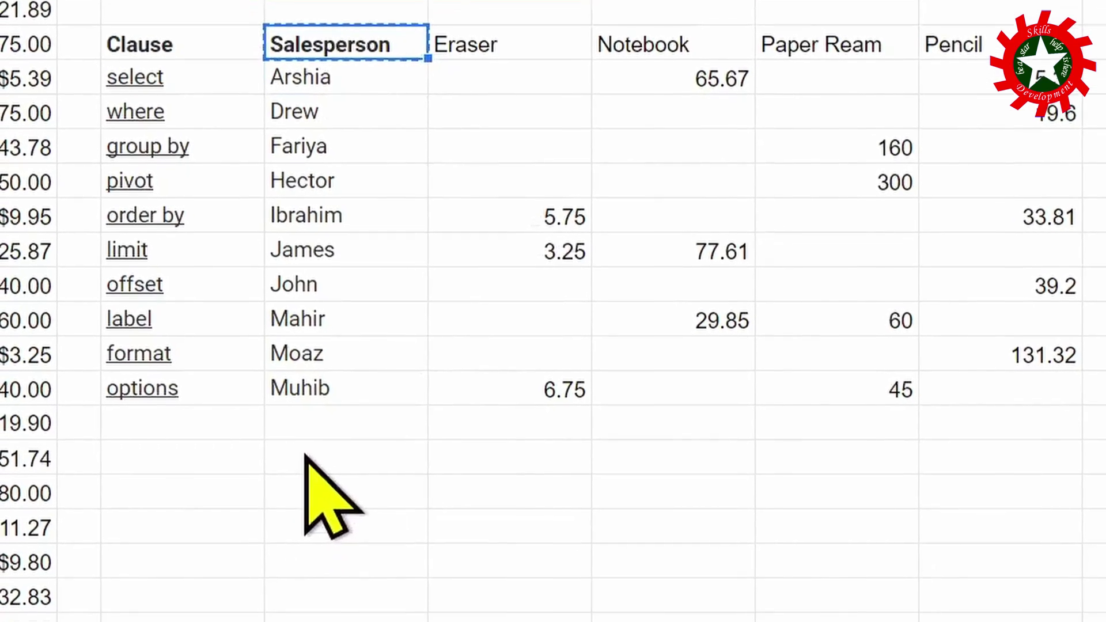
left_click(305, 457)
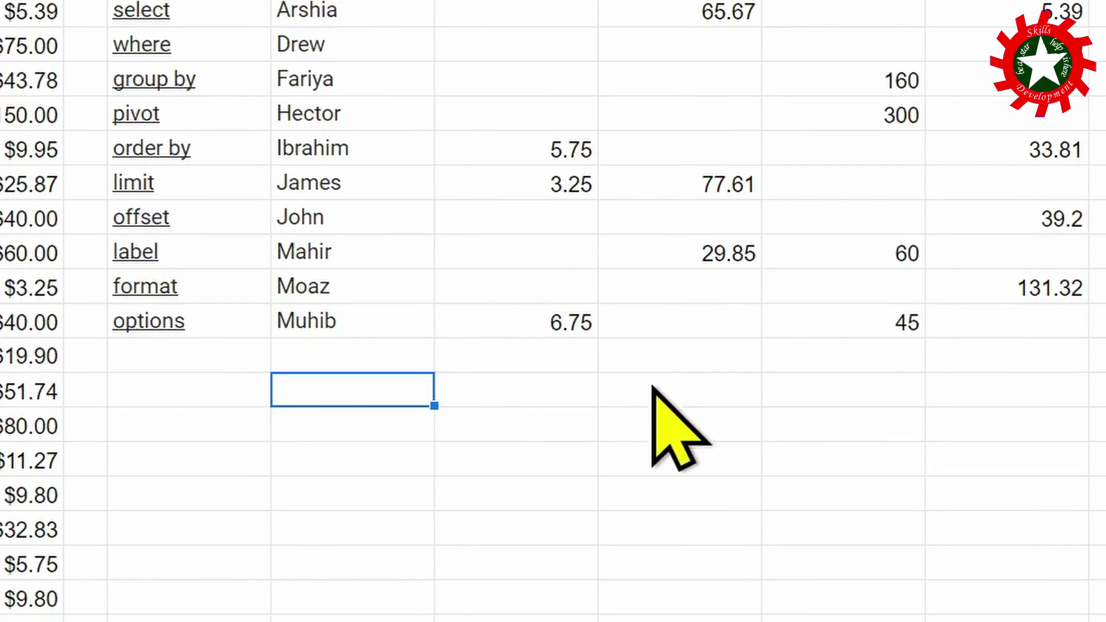
key("ctrl+v")
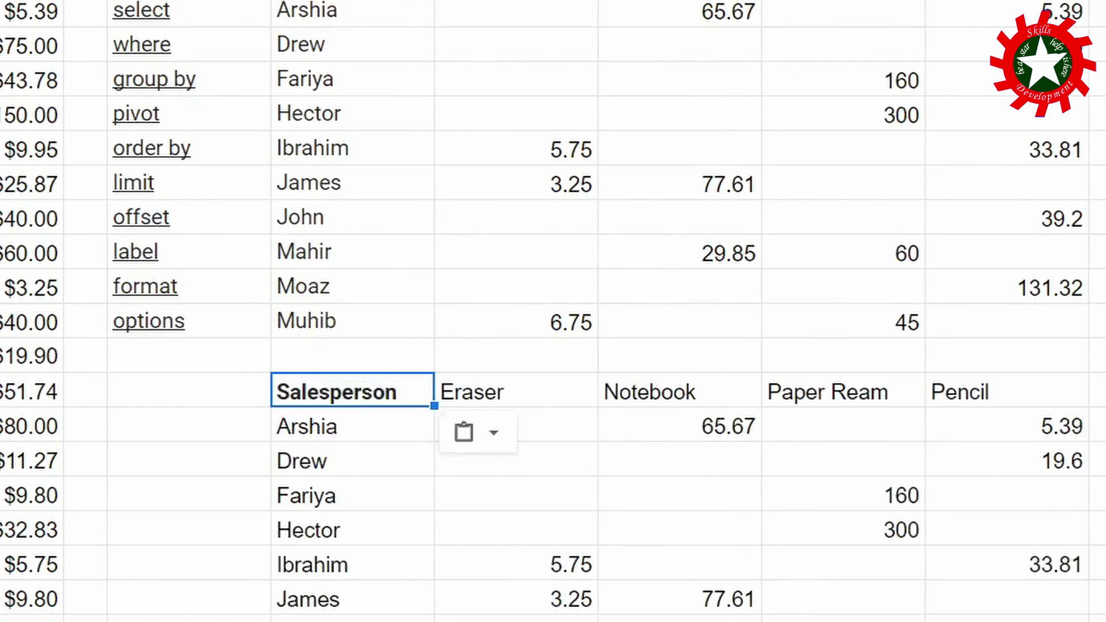
Remove the "pivot C" clause from the copied query in I15 so it ends with "group by B".
key("F2")
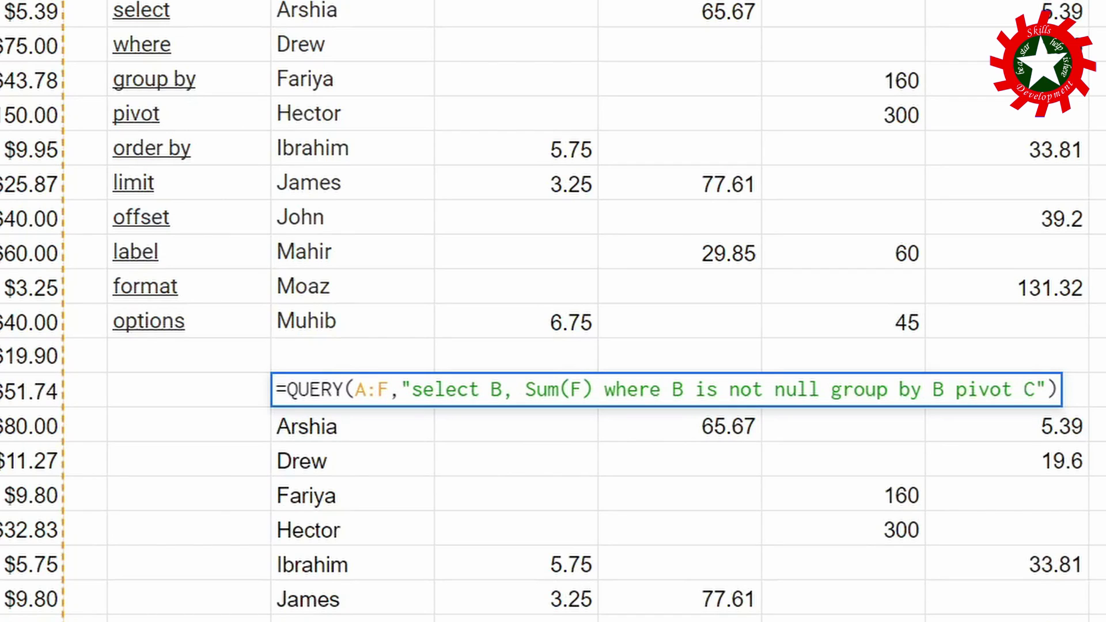
key("BackSpace")
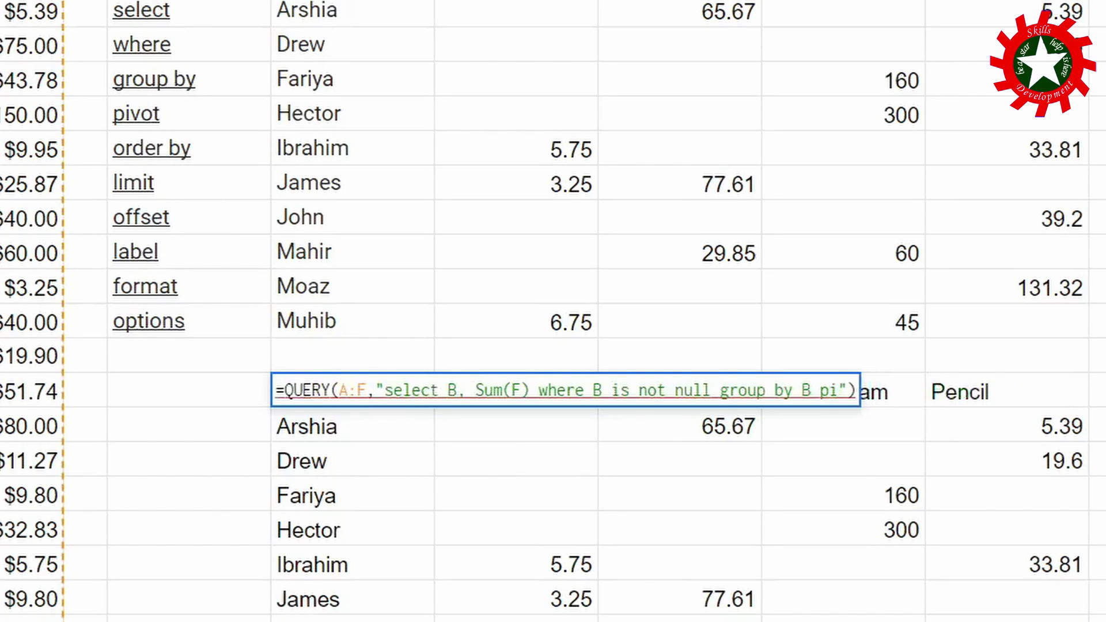
key("BackSpace")
key("BackSpace")
key("BackSpace")
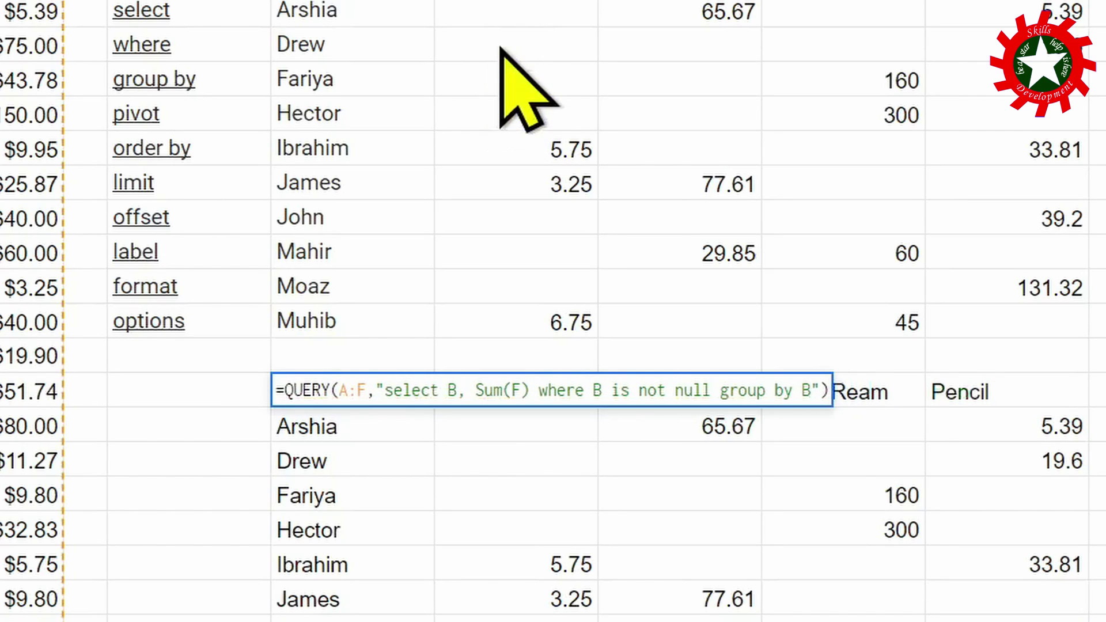
key("Return")
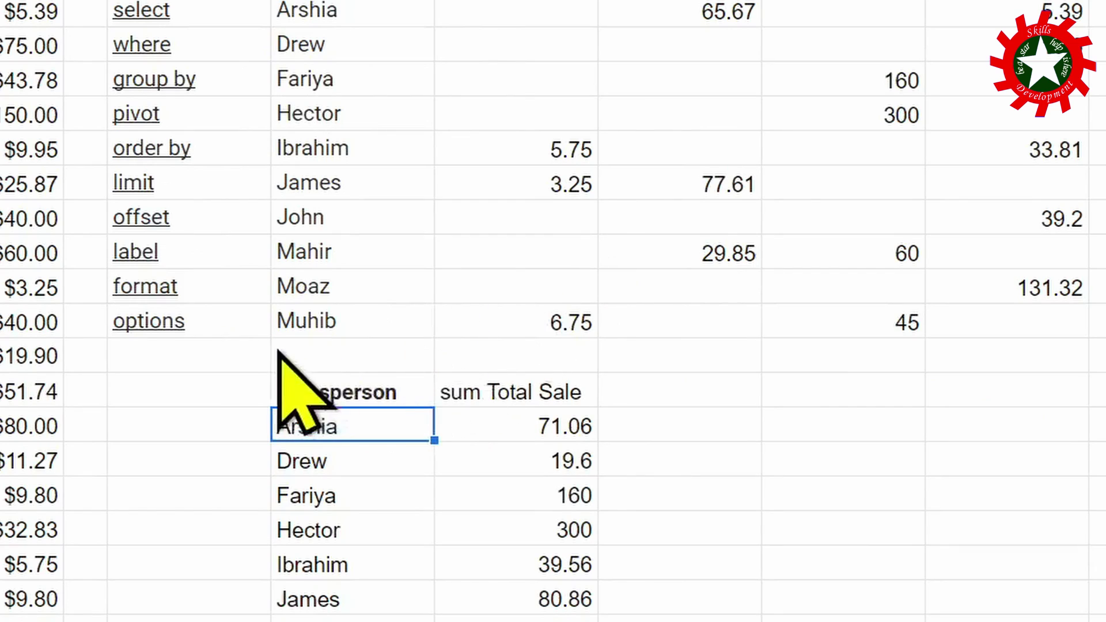
Append "order by B" to the I15 query to sort the totals by salesperson.
left_click(327, 398)
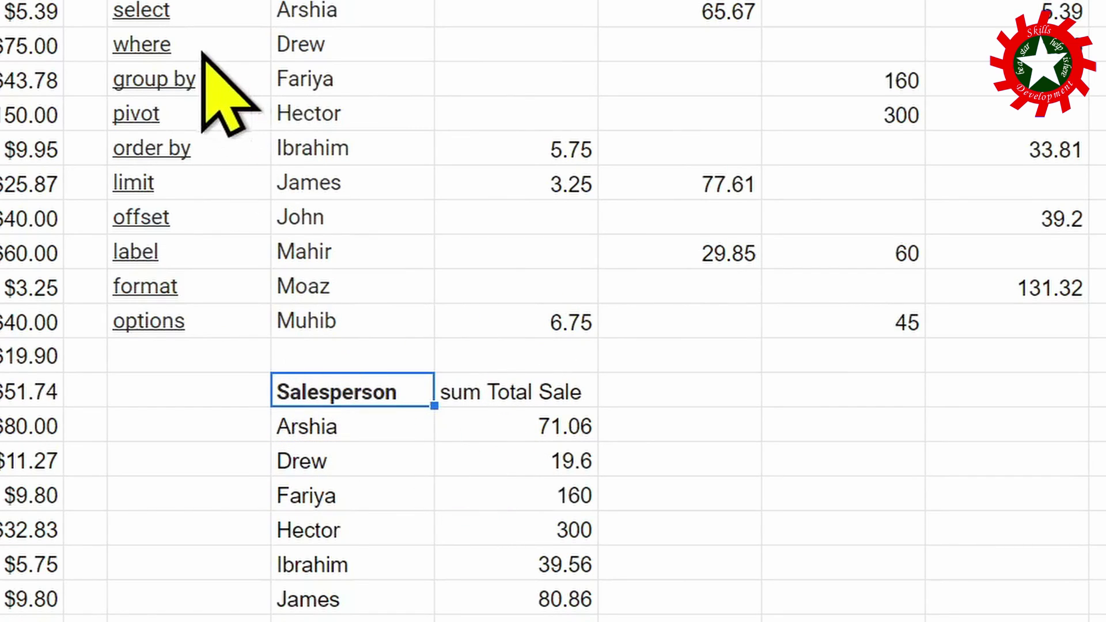
mouse_move(202, 163)
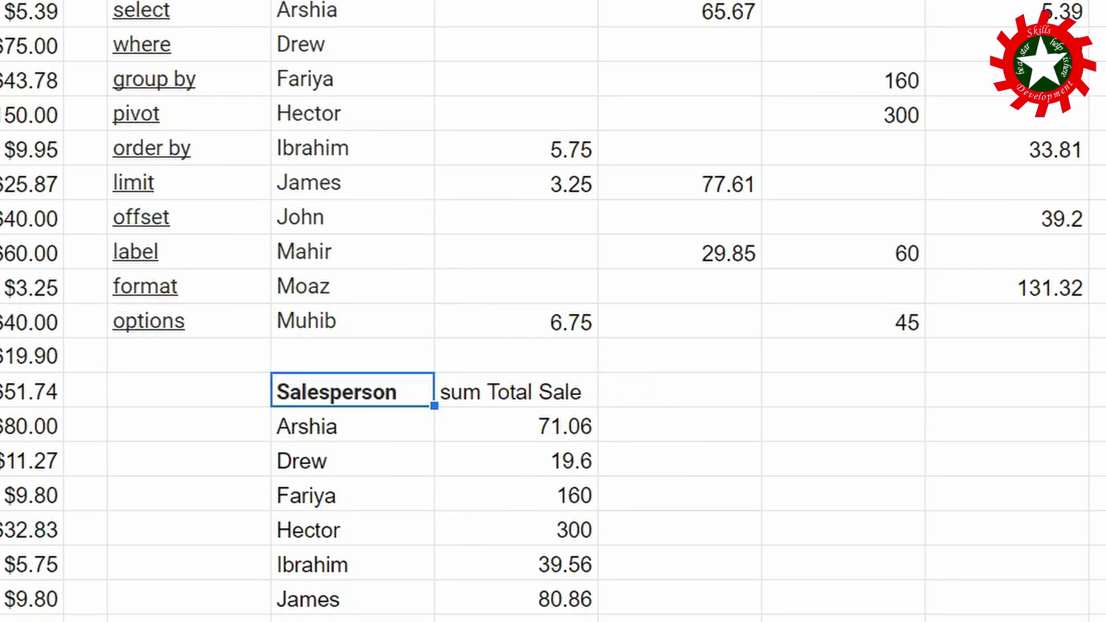
key("F2")
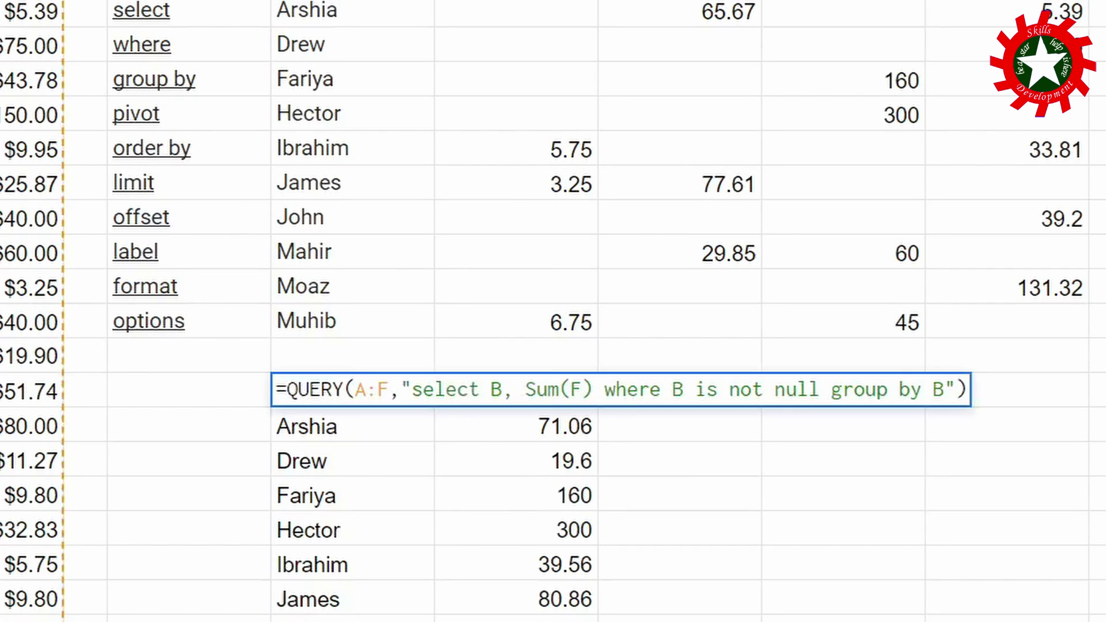
type("order by")
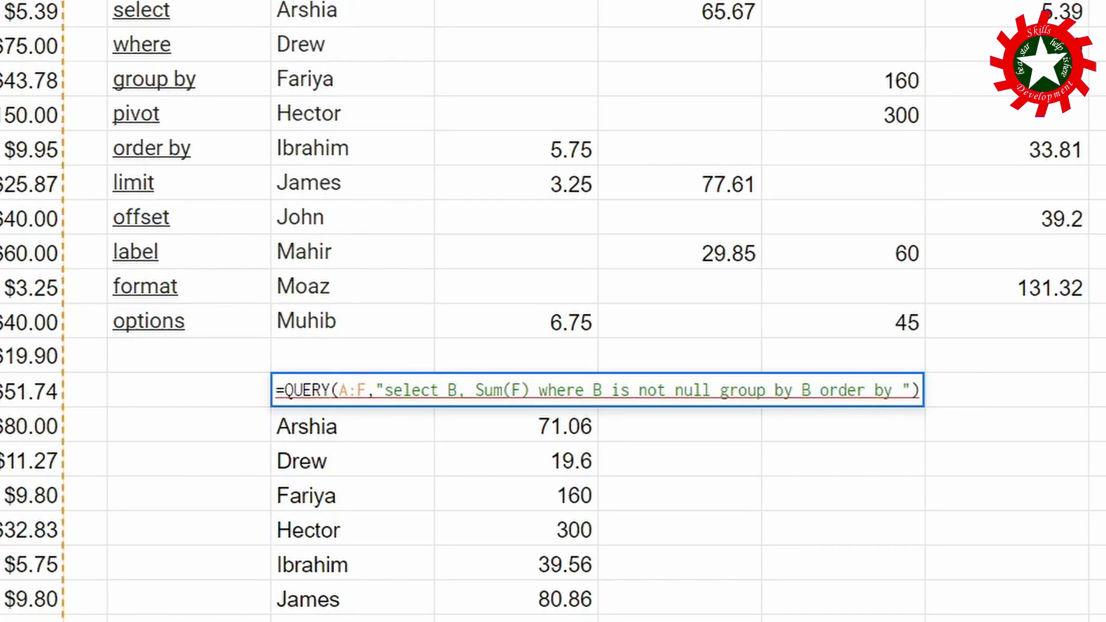
type("B")
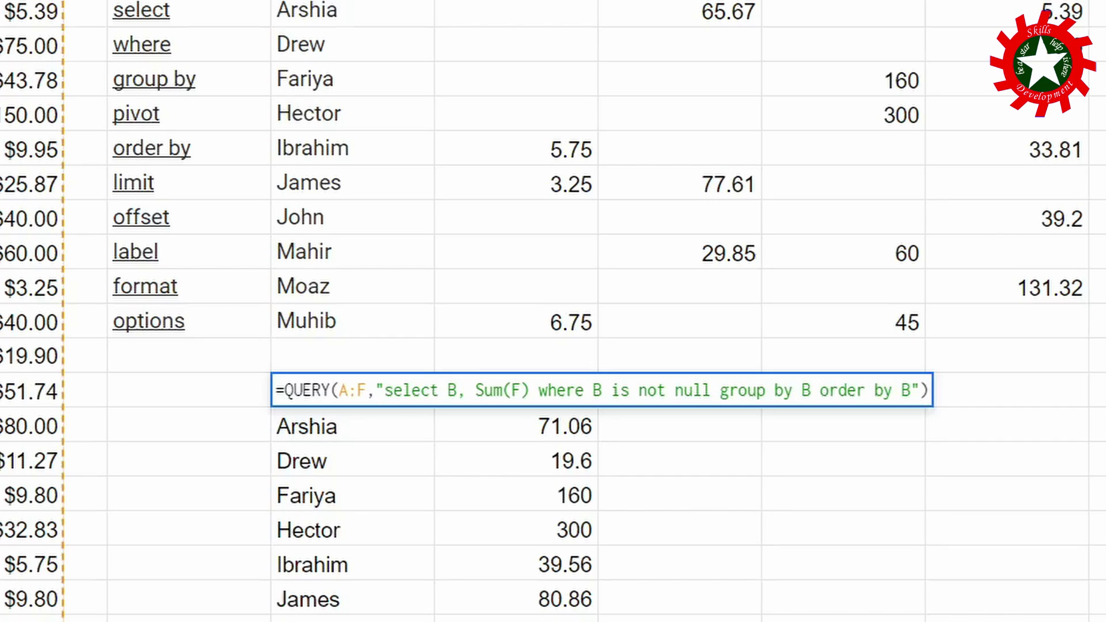
key("Return")
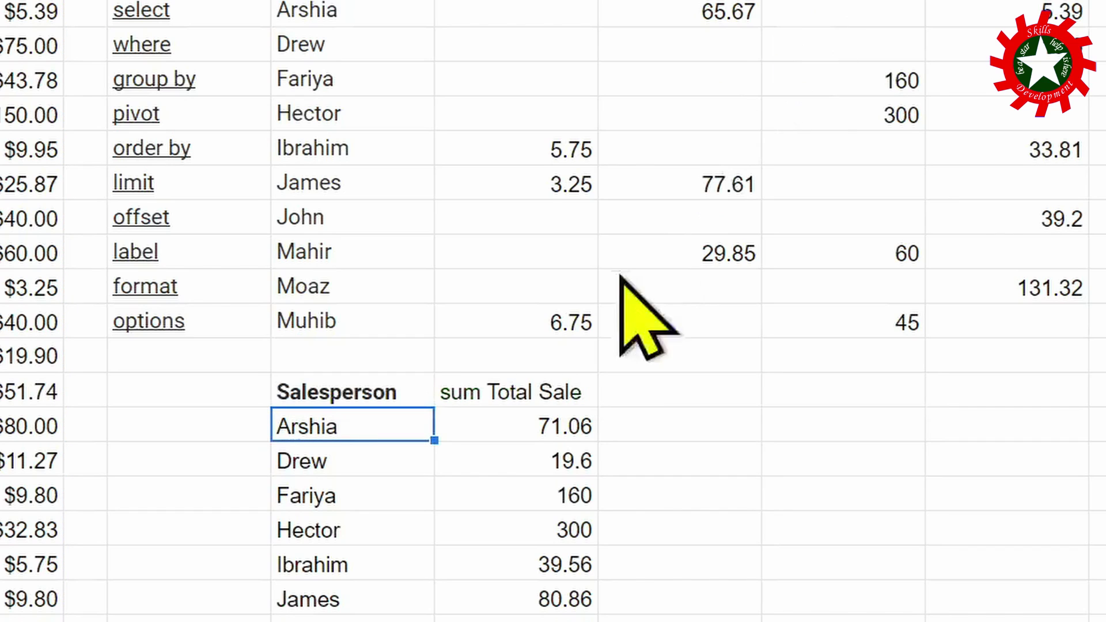
Add "desc" after "order by B" in the I15 query to sort the salespersons in descending order.
scroll(568, 407, "down", 5)
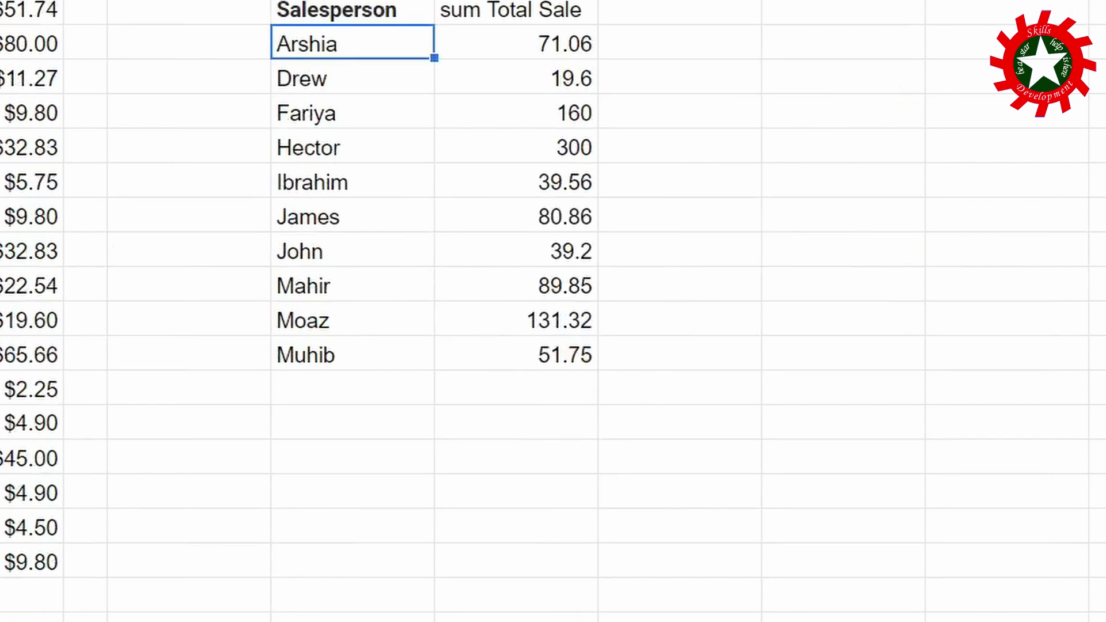
scroll(380, 81, "up", 5)
scroll(381, 81, "down", 6)
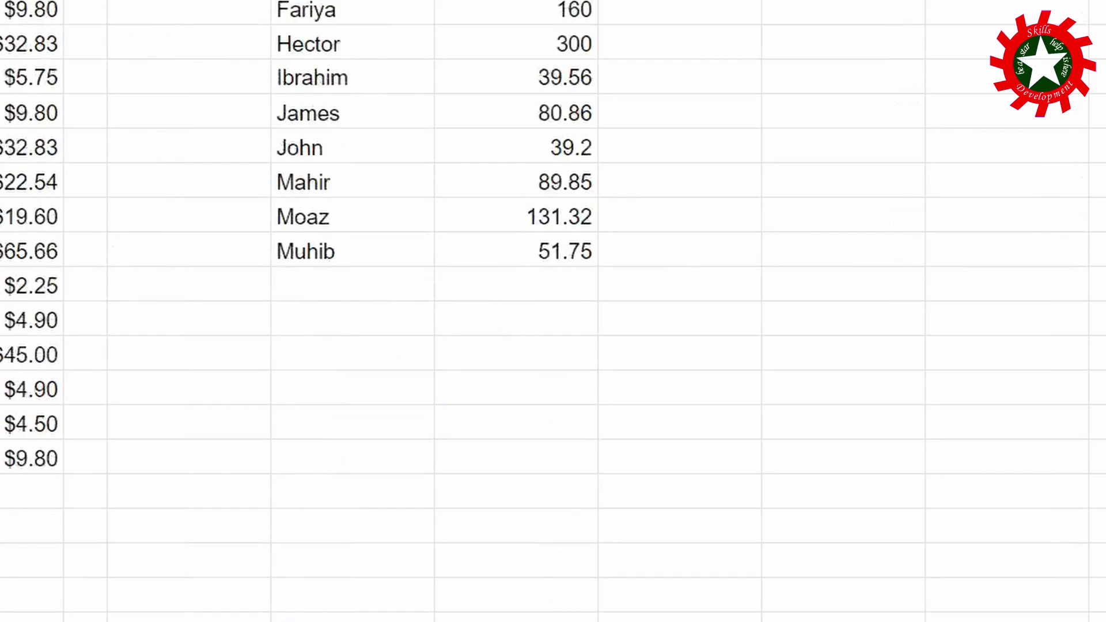
scroll(380, 81, "up", 2)
left_click(380, 81)
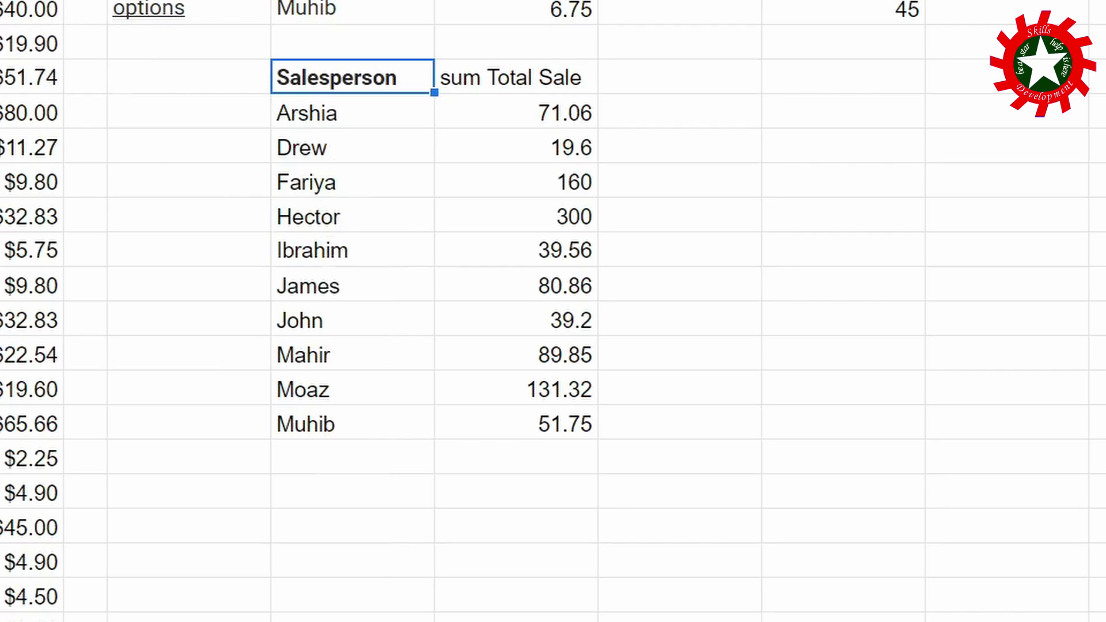
key("F2")
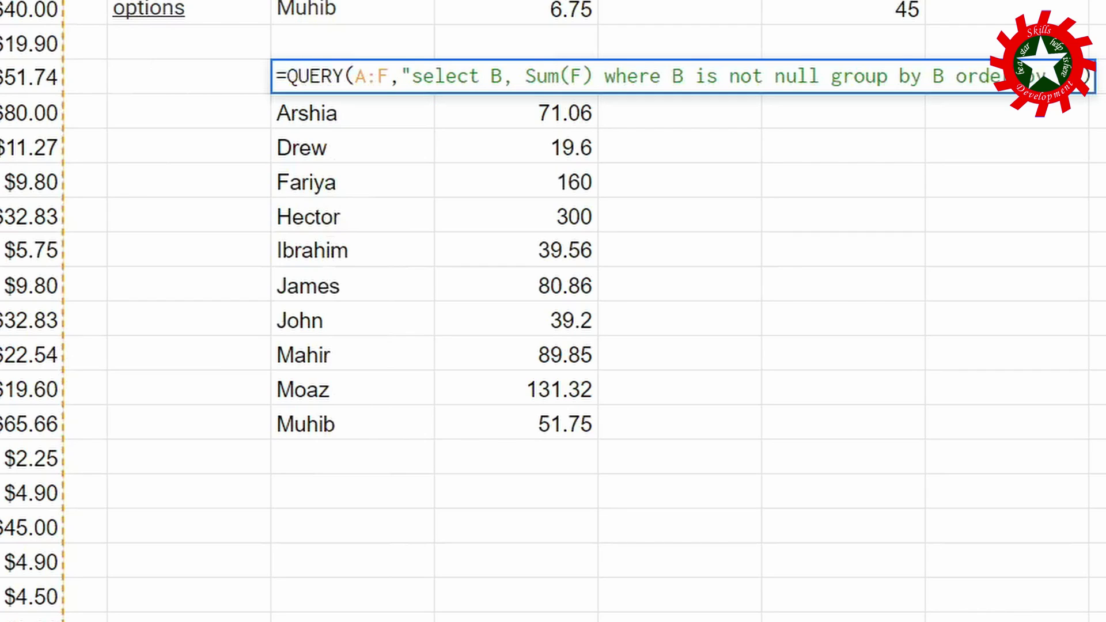
type("desc")
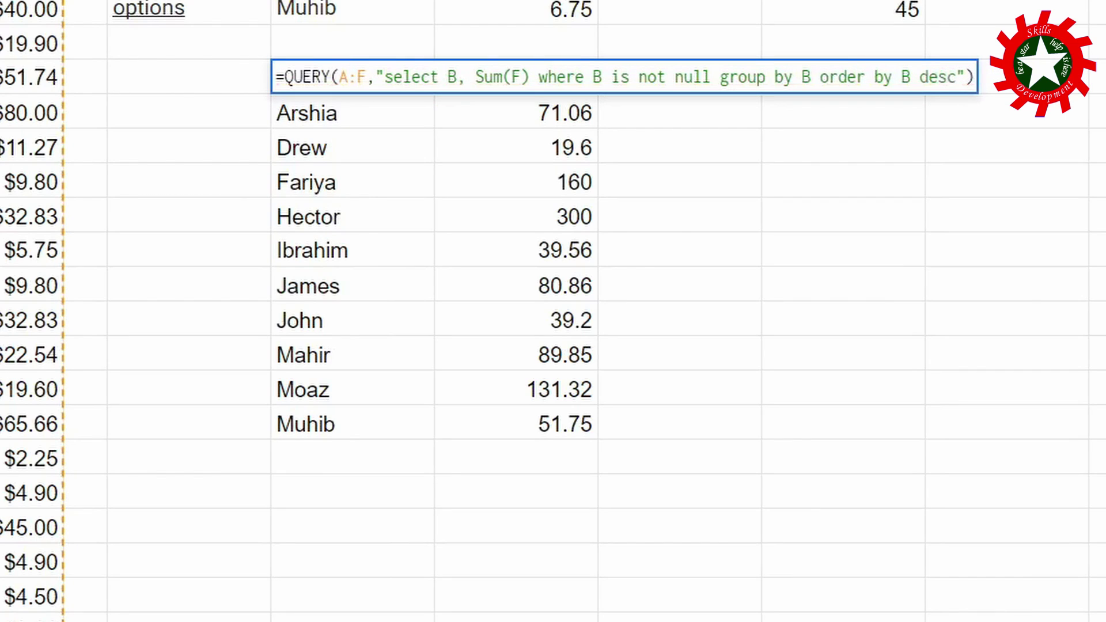
key("Return")
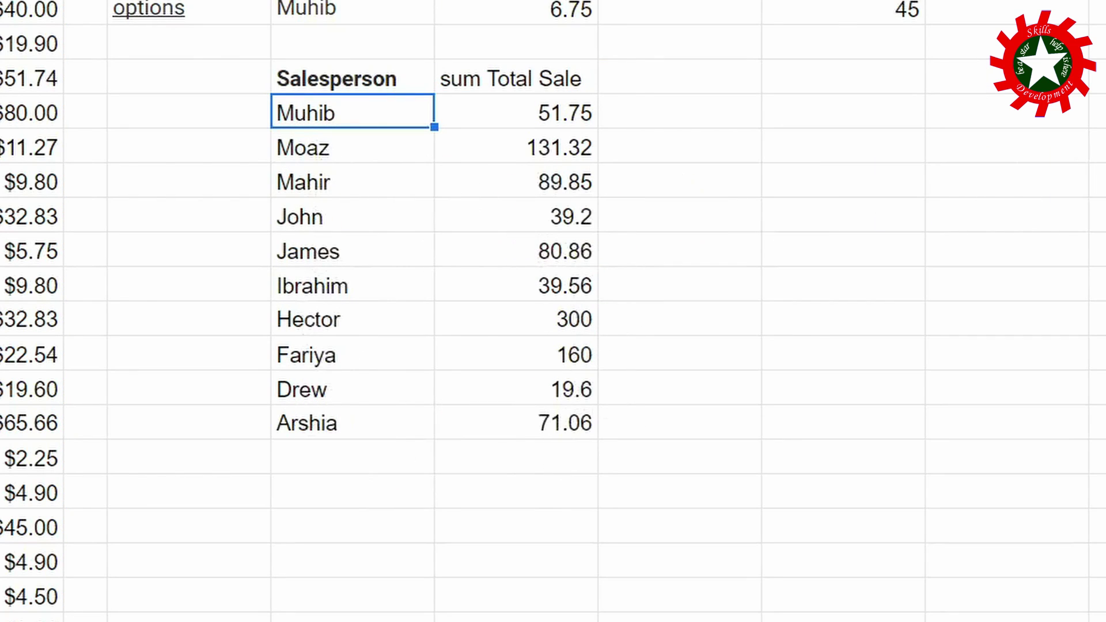
Append "limit 5" after "order by B desc" in the I15 query to return only five salespersons.
scroll(128, 83, "up", 2)
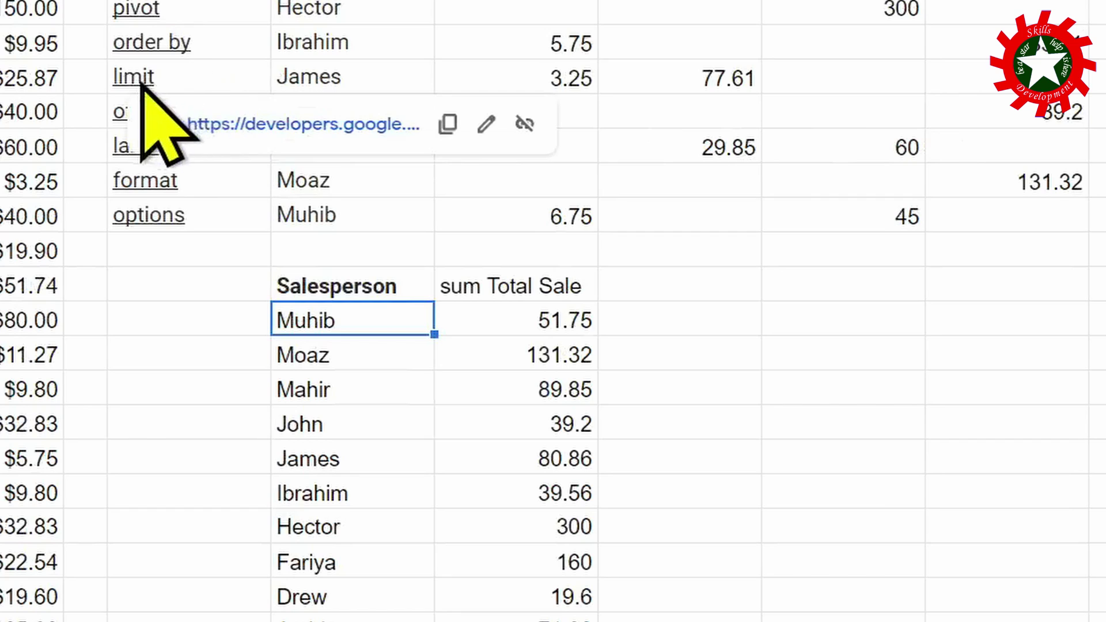
left_click(355, 286)
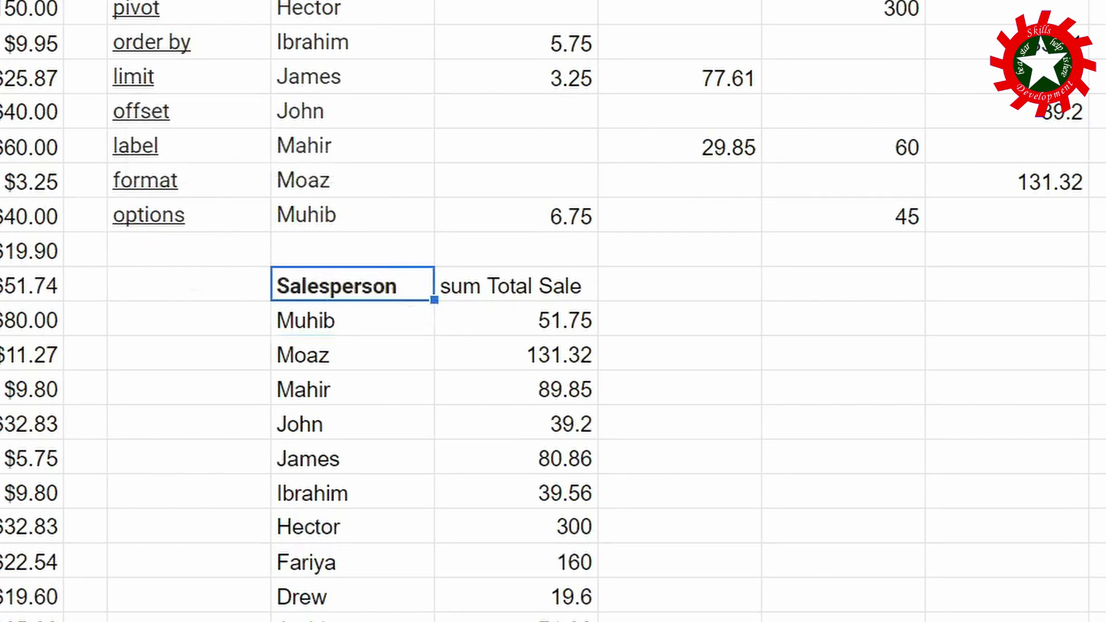
key("F2")
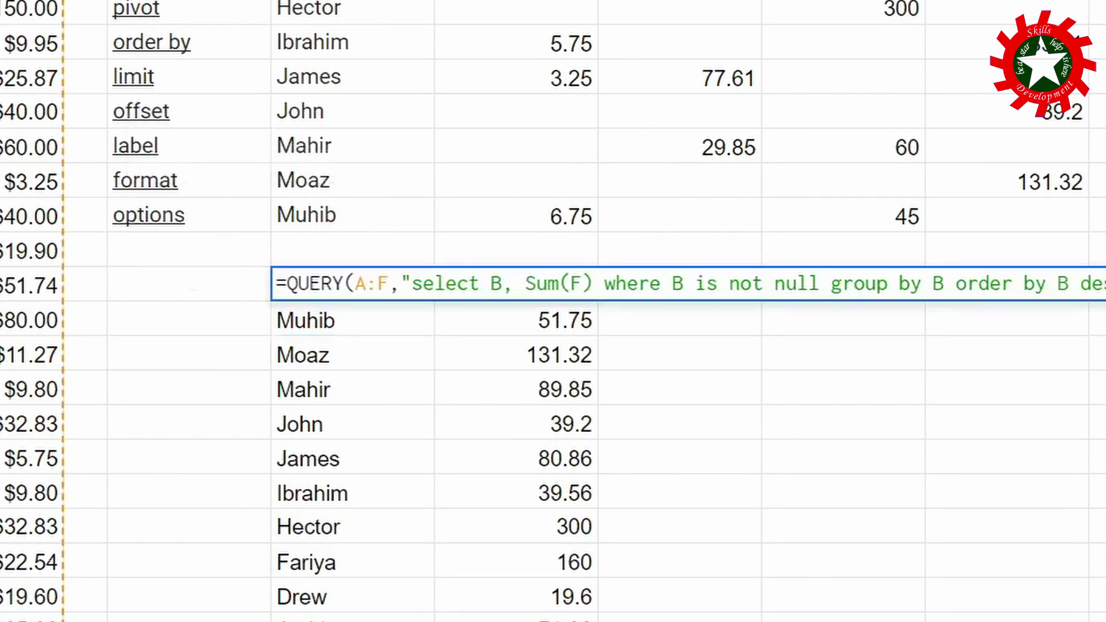
type("li")
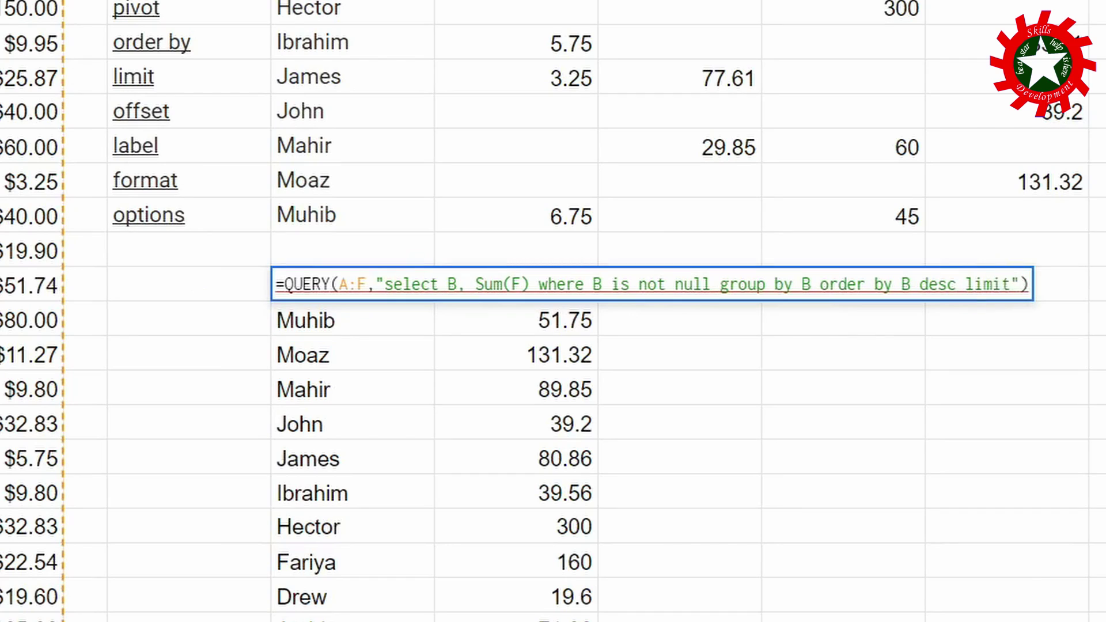
type("mit 5")
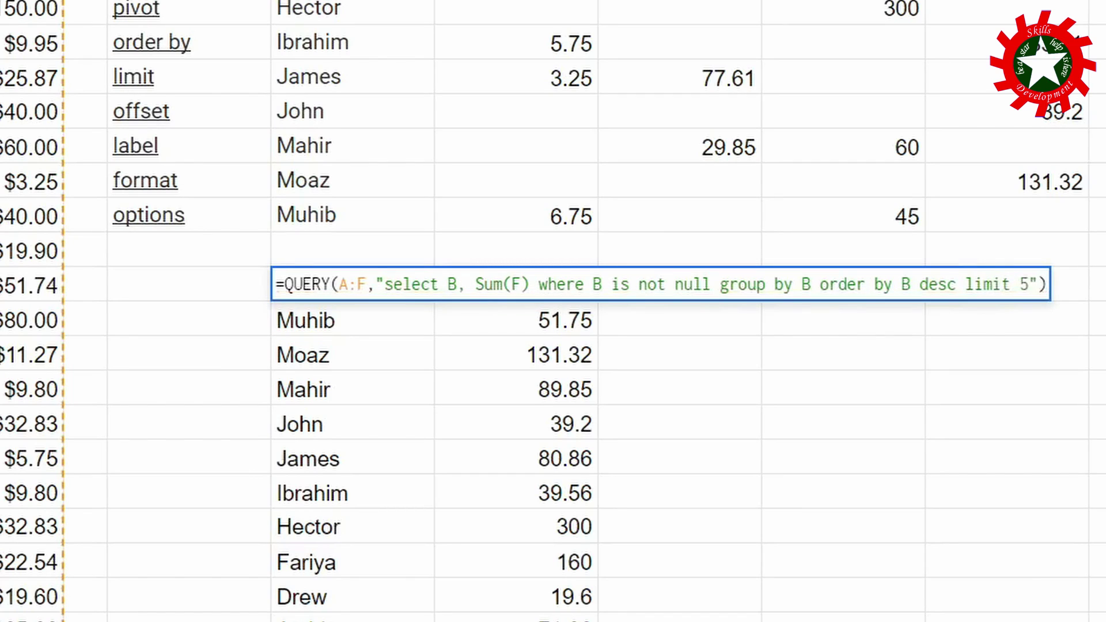
key("Return")
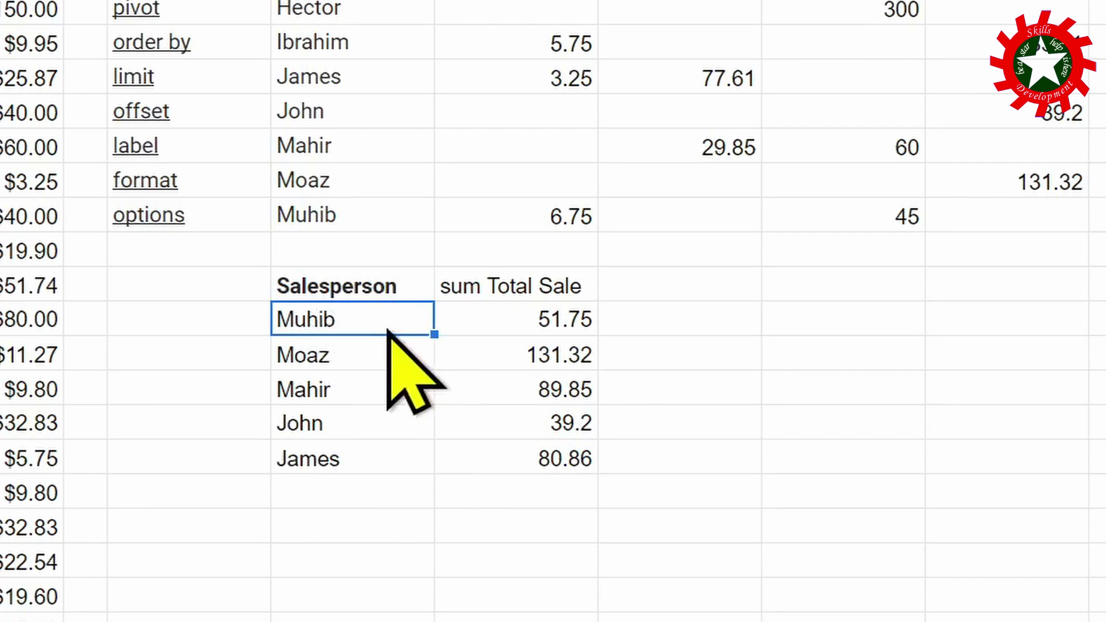
Append the clause "label 'Sum Total'" after "limit 5" in the I15 query.
left_click(351, 282)
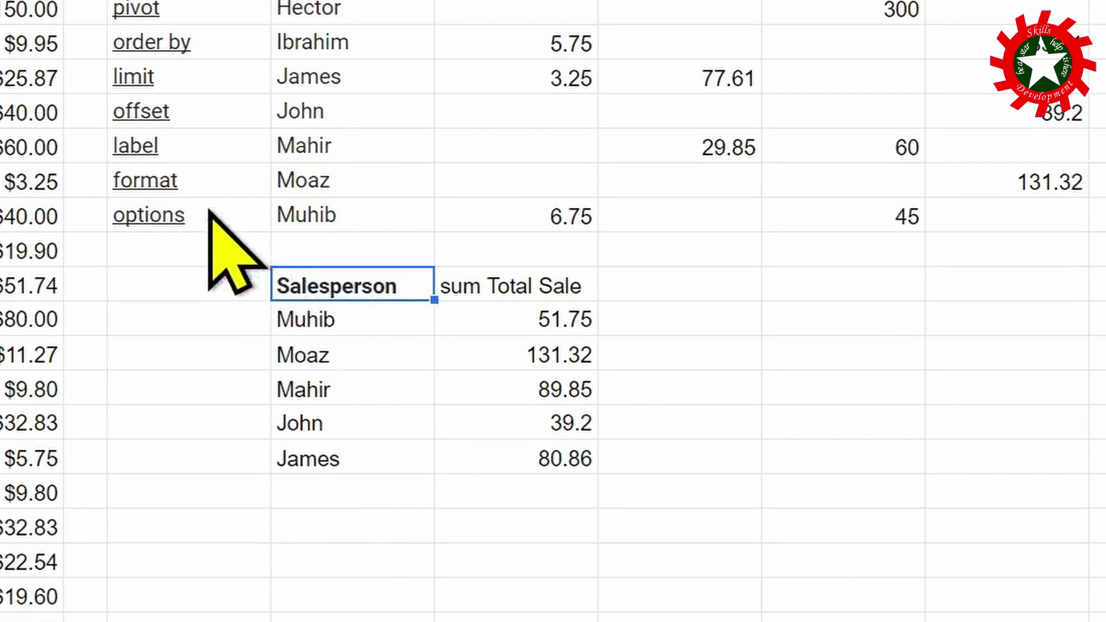
mouse_move(223, 136)
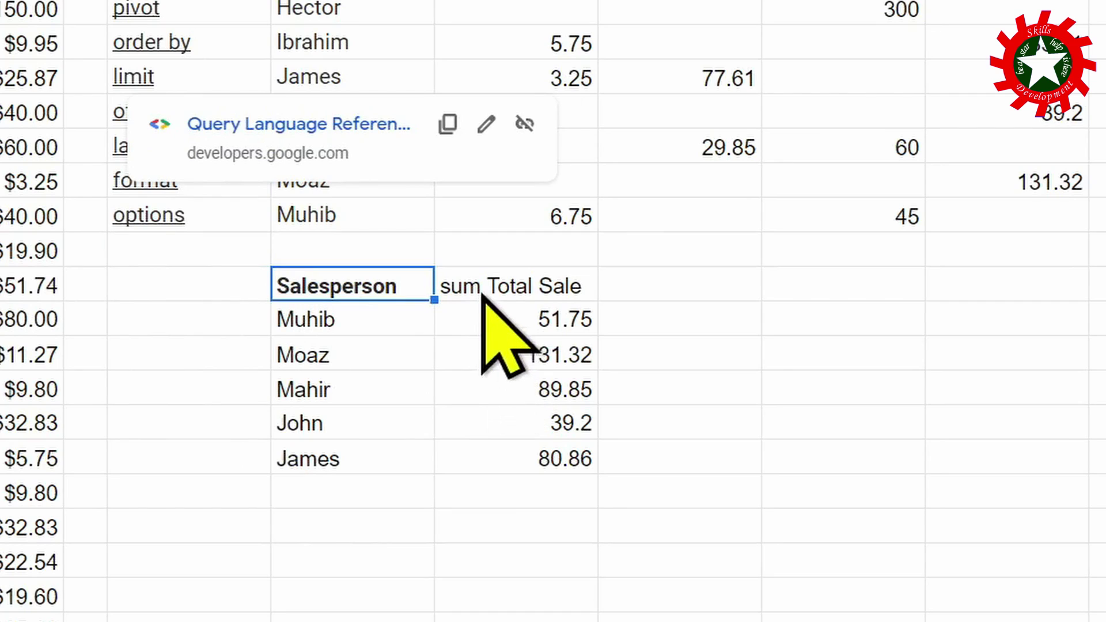
left_click(506, 295)
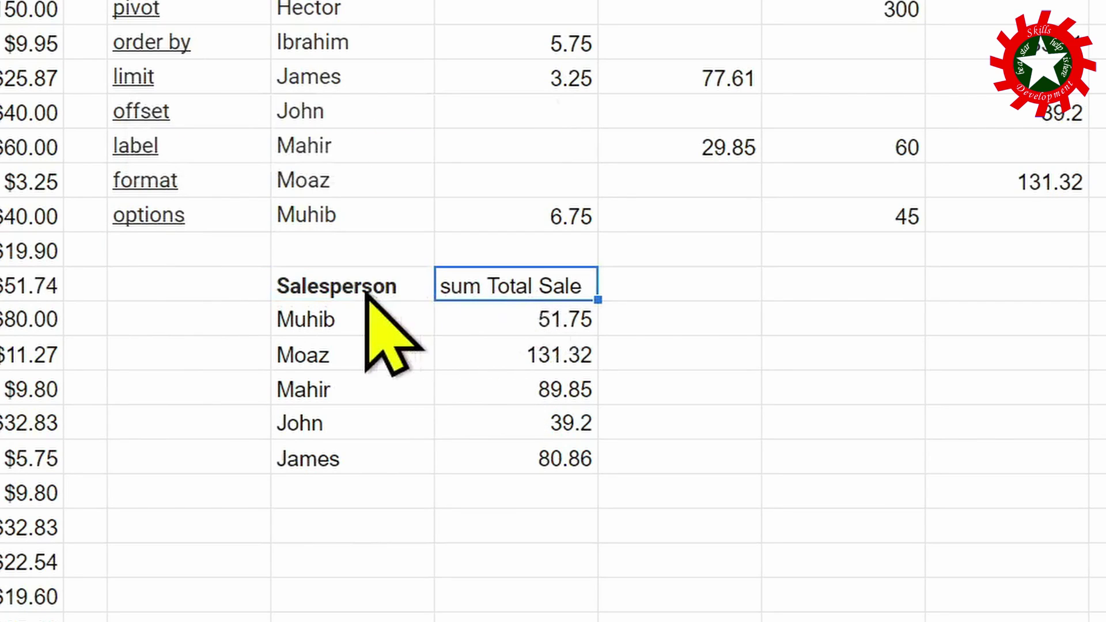
left_click(322, 288)
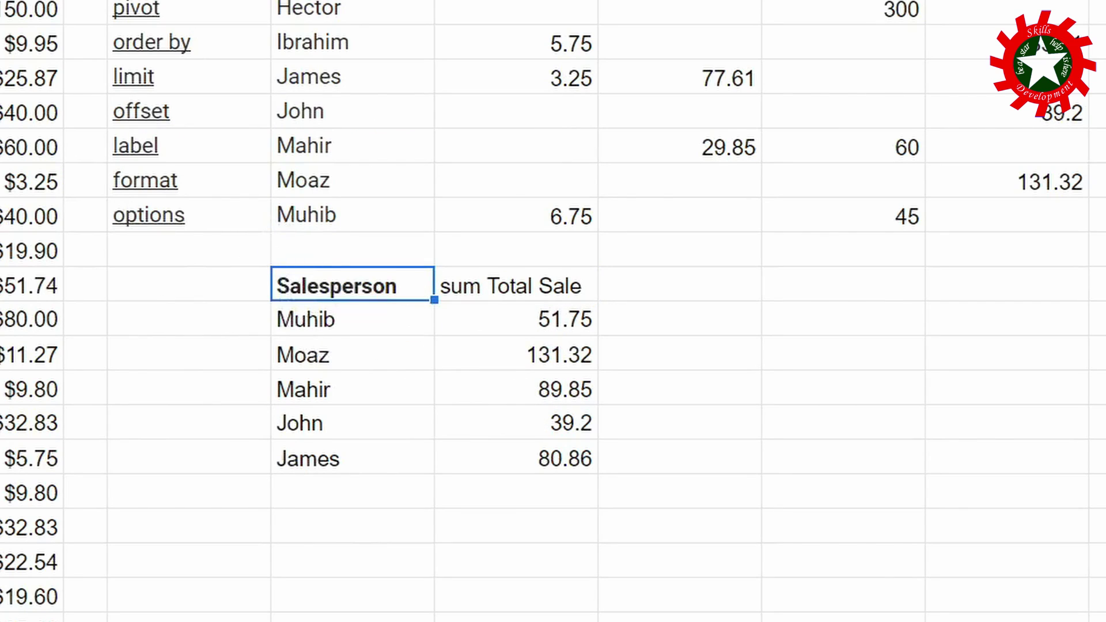
key("F2")
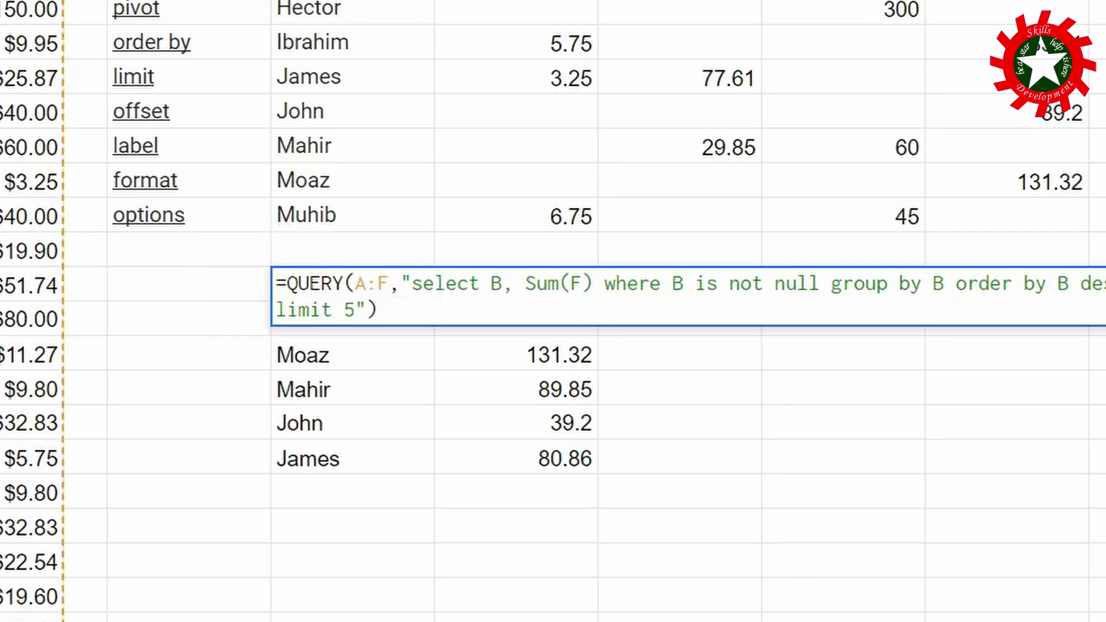
type("label")
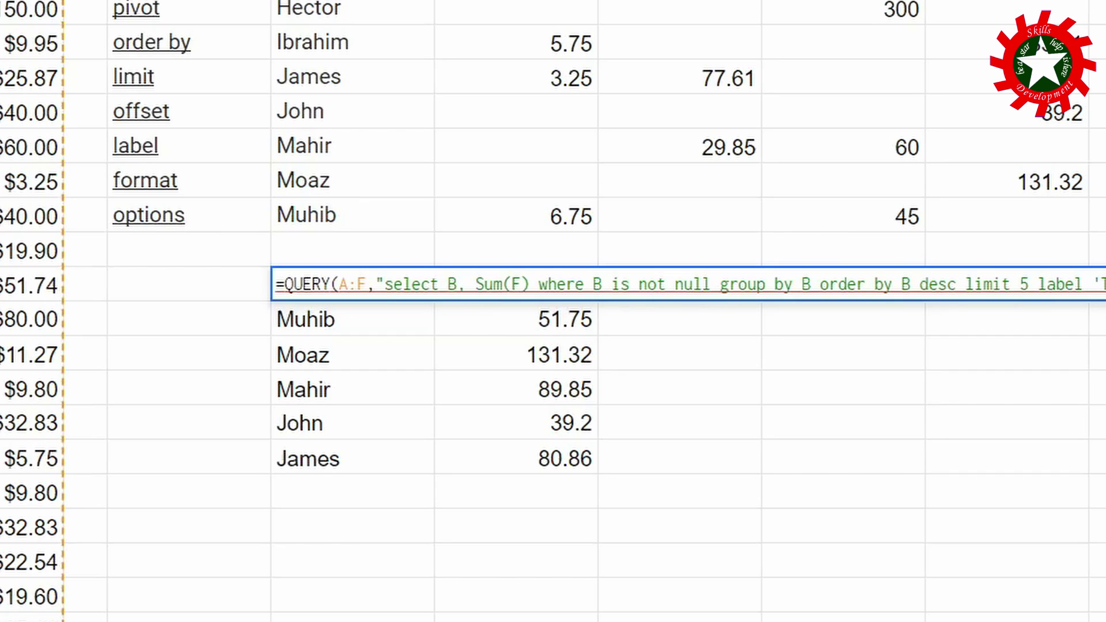
type("Sale")
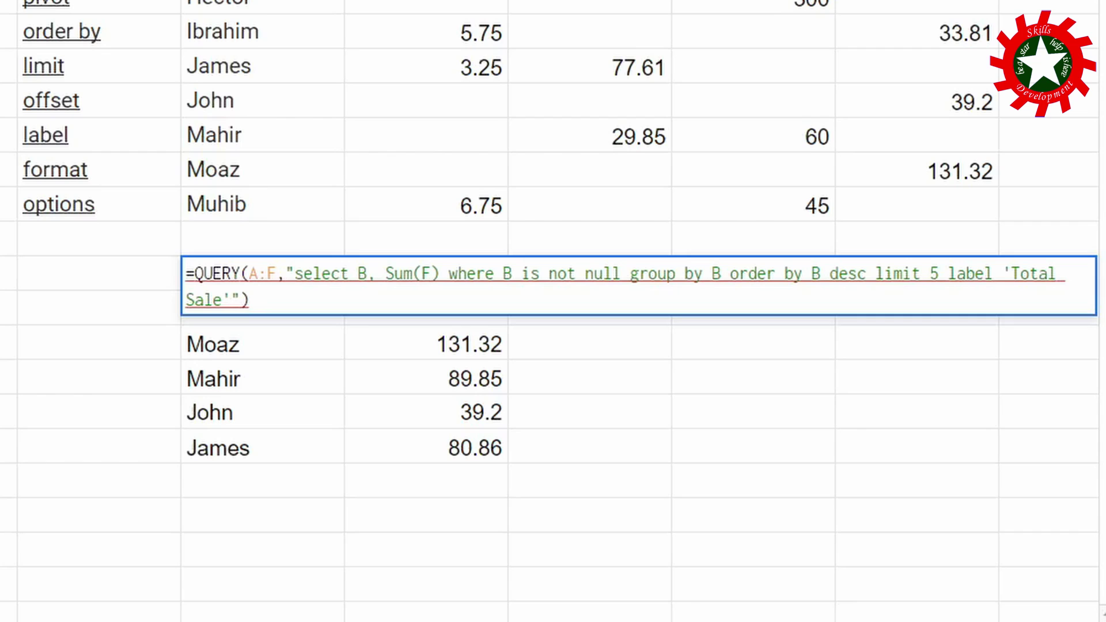
key("BackSpace")
key("Delete")
key("Delete")
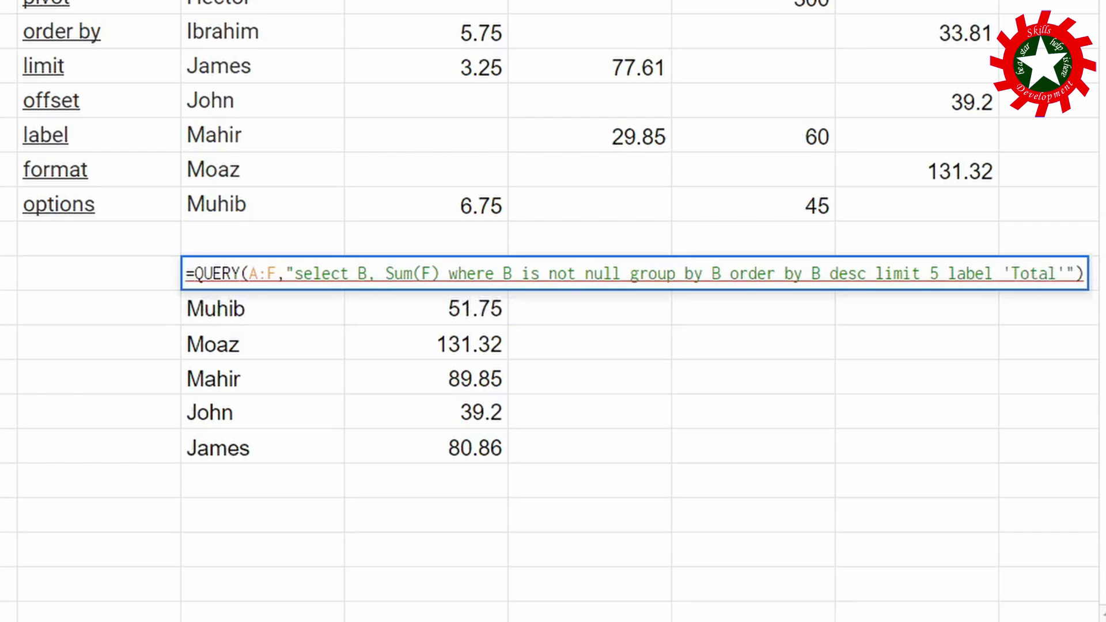
type("Sum")
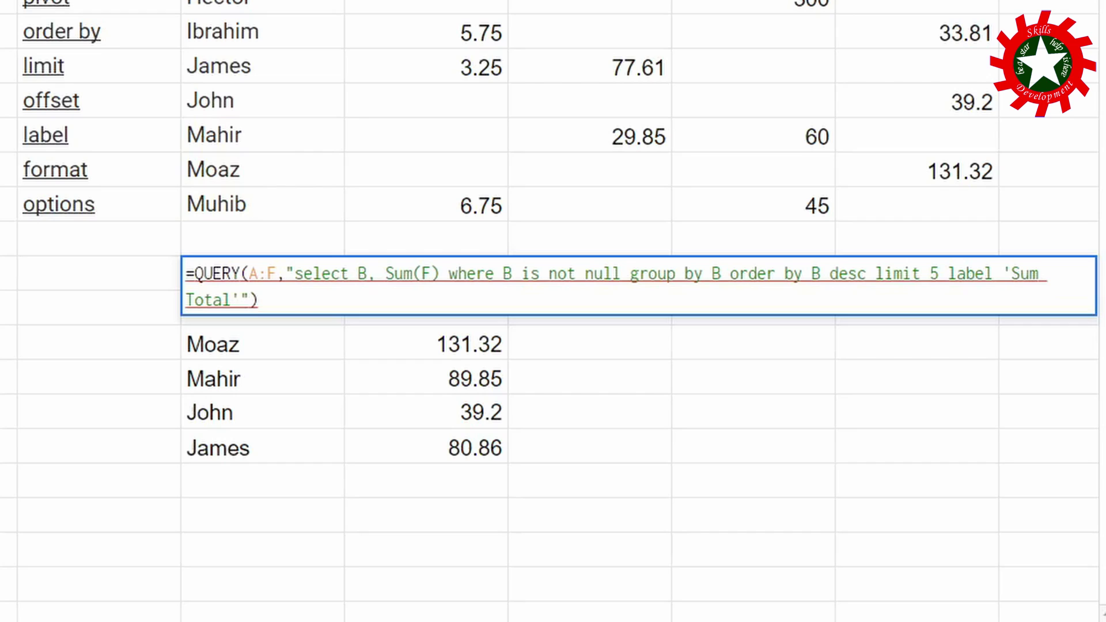
key("Return")
Insert "sum(F)" before 'Sum Total' in the I15 query's label clause to rename the totals column.
left_click(324, 266)
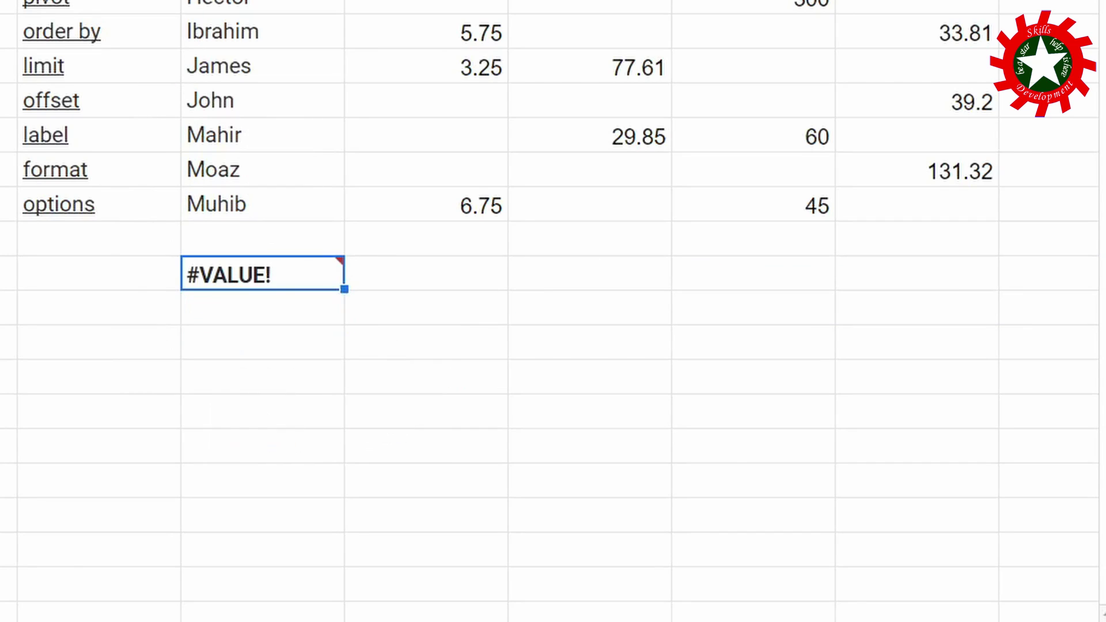
key("F2")
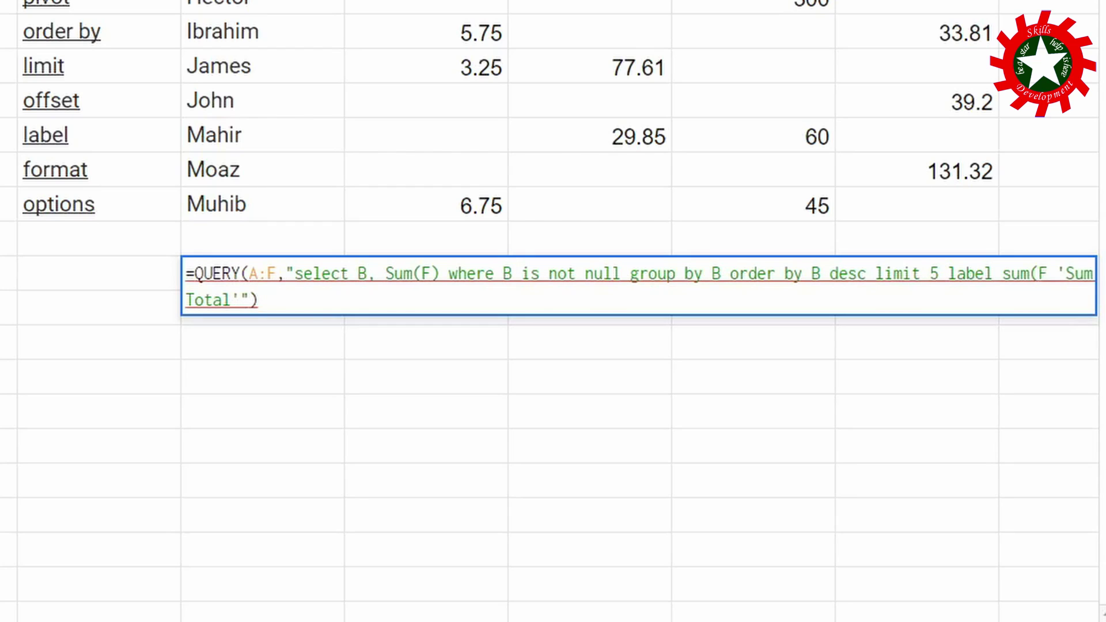
type(")")
key("Return")
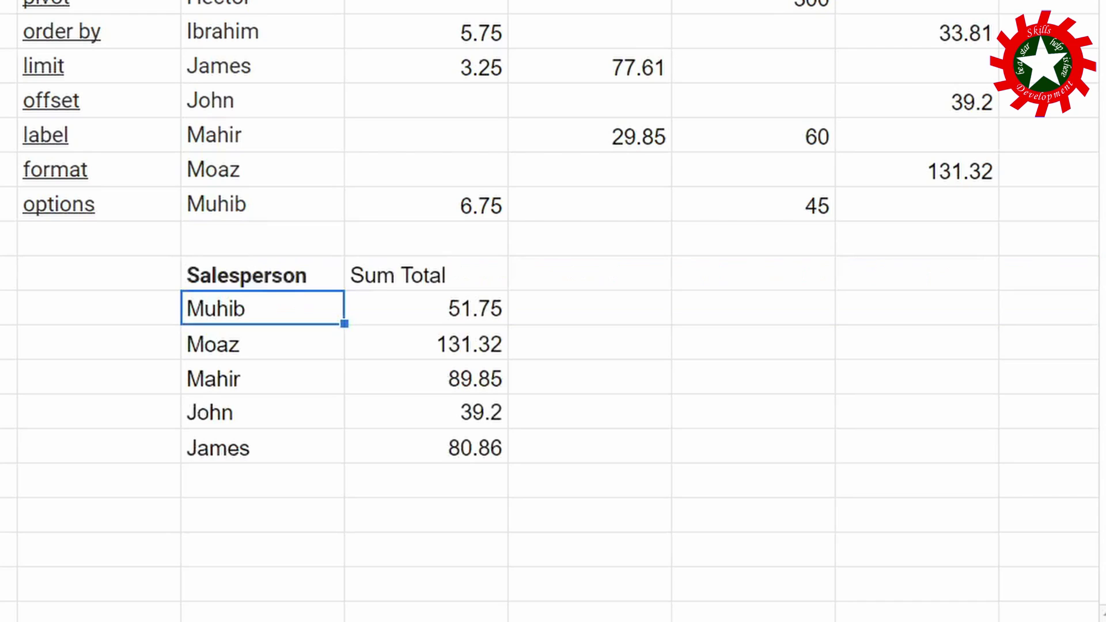
left_click(452, 271)
left_click(276, 286)
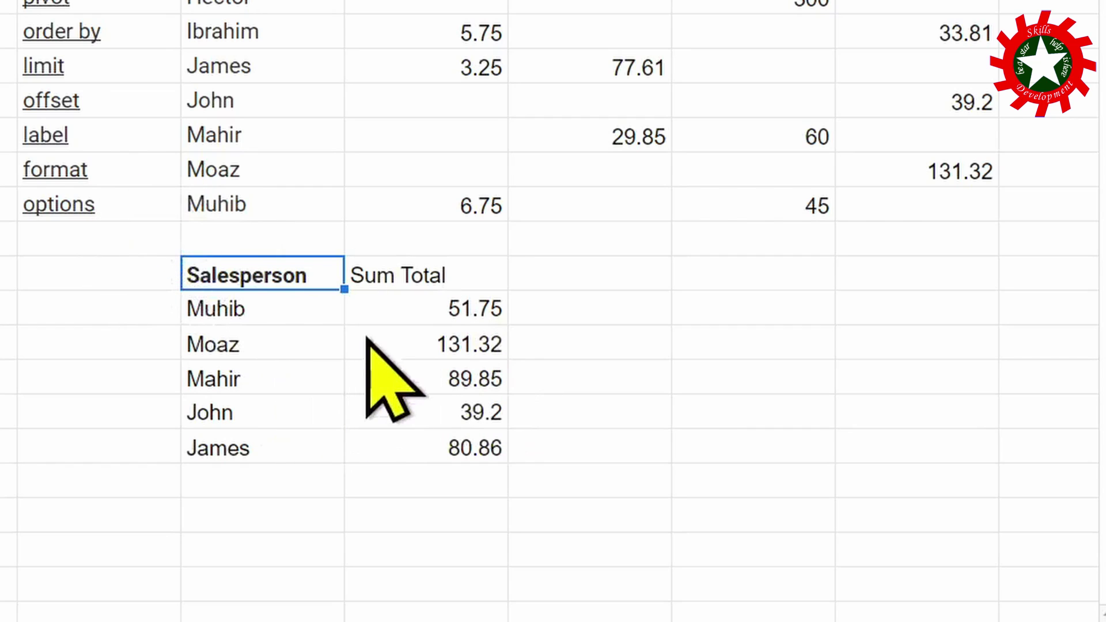
Append "format sum(F) '$#,##0.00'" to the I15 query to show the totals as dollar amounts.
left_click(484, 309)
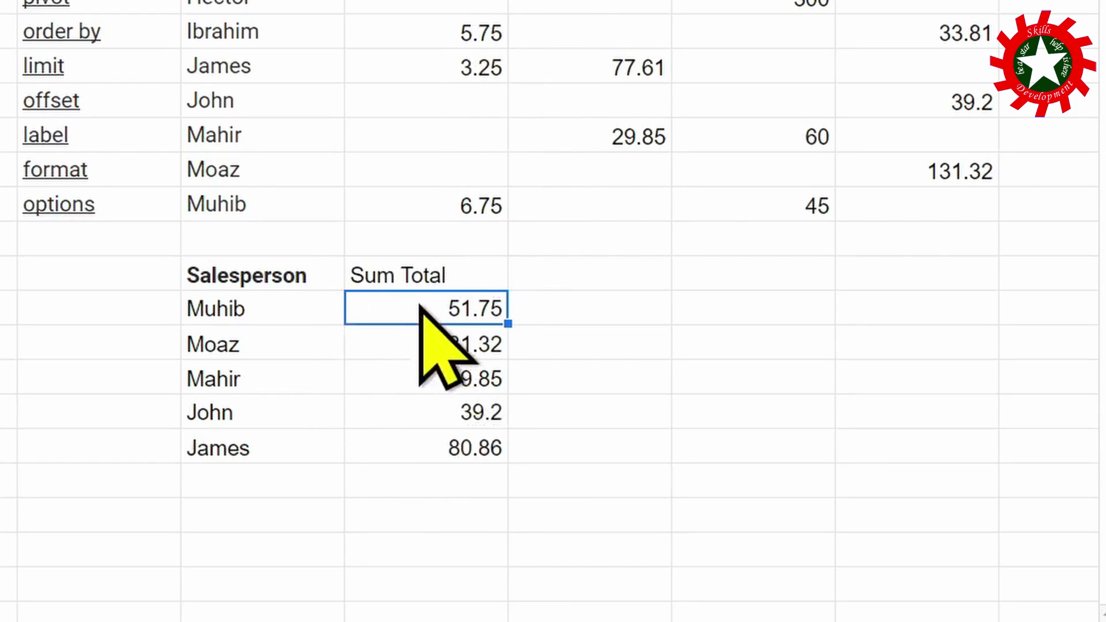
left_click_drag(420, 314, 451, 451)
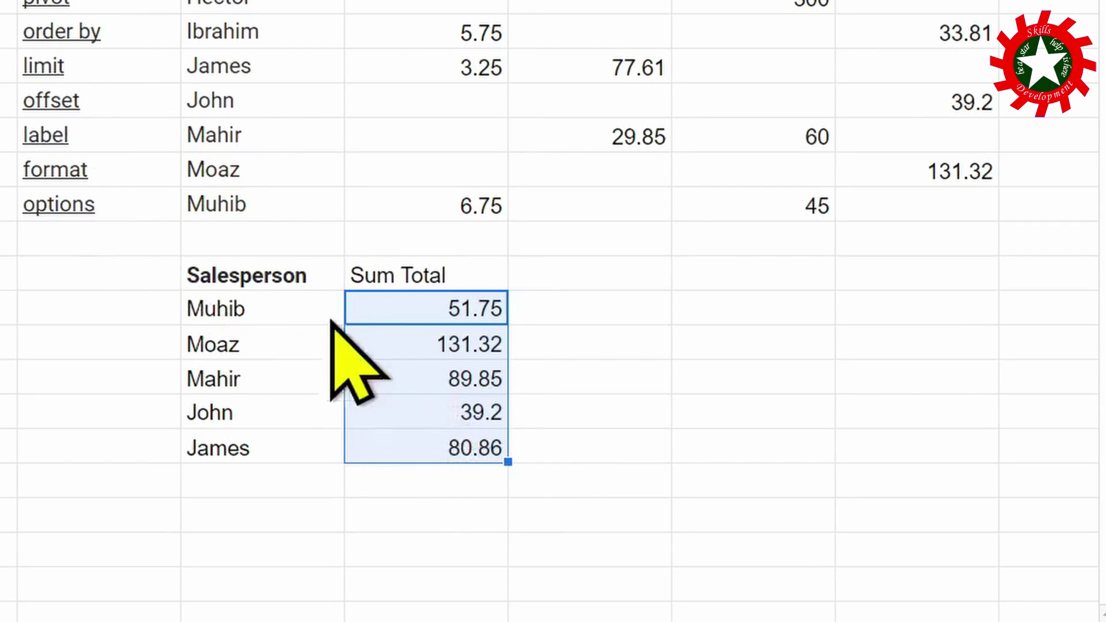
left_click(223, 282)
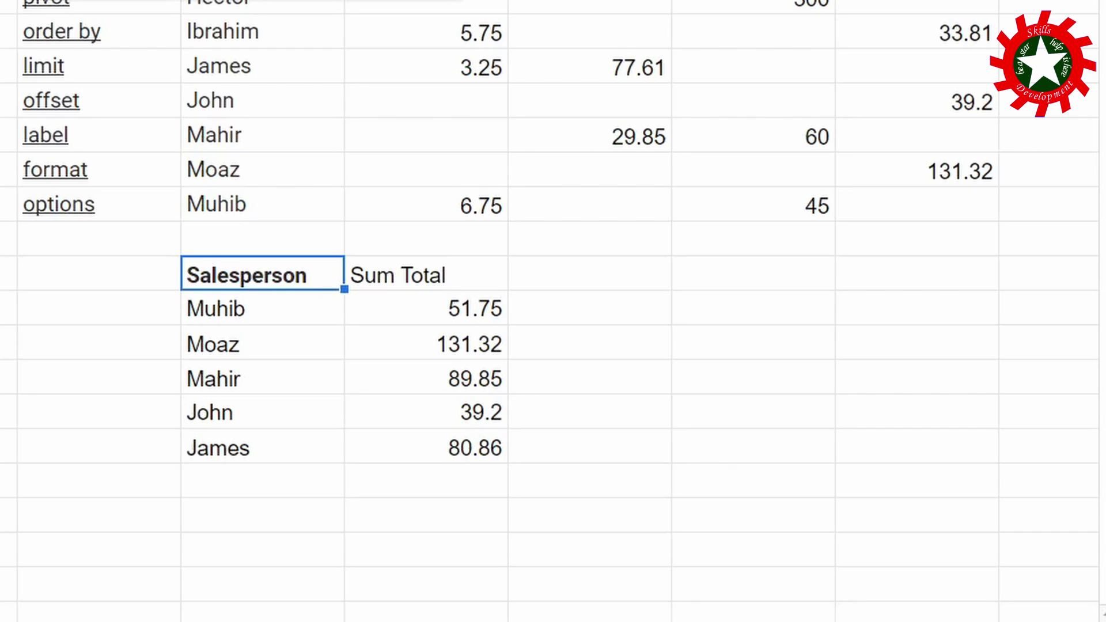
key("F2")
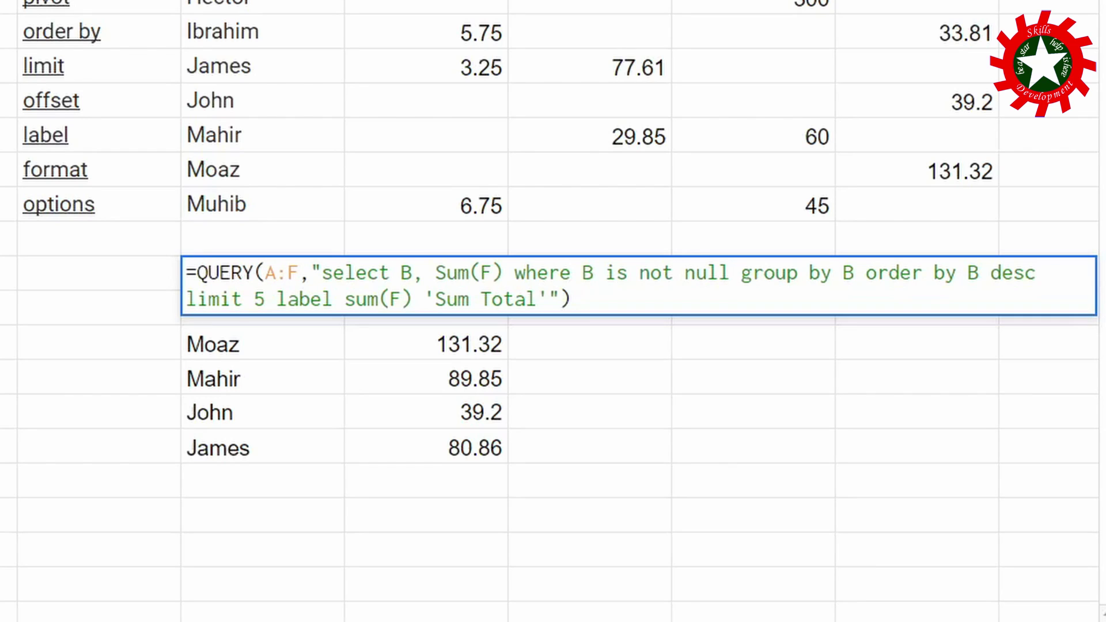
type("format sum(F")
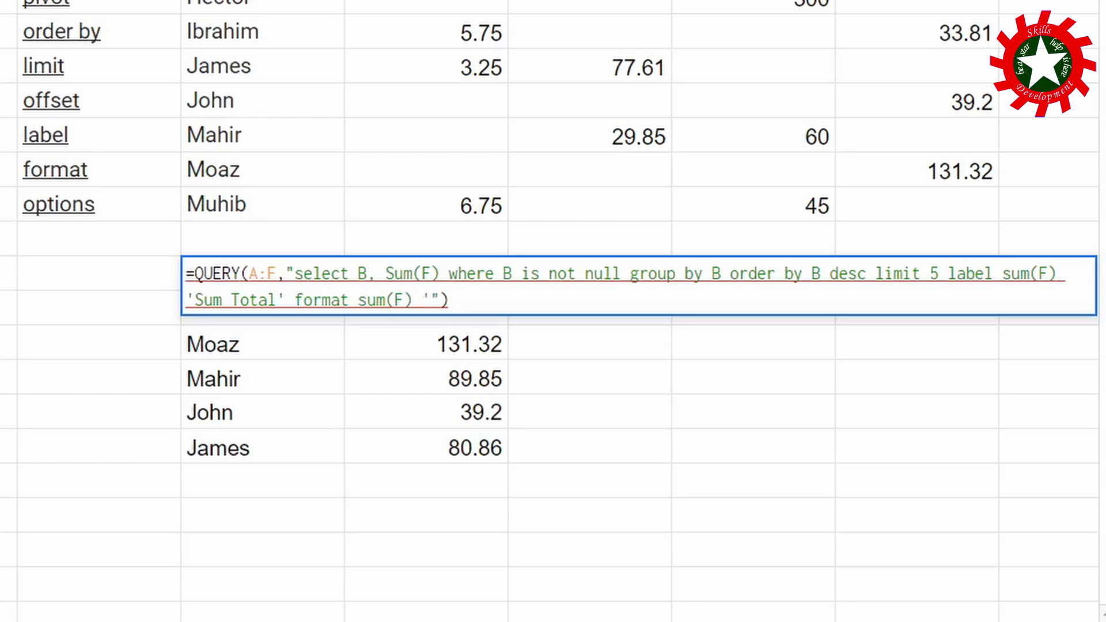
type("'")
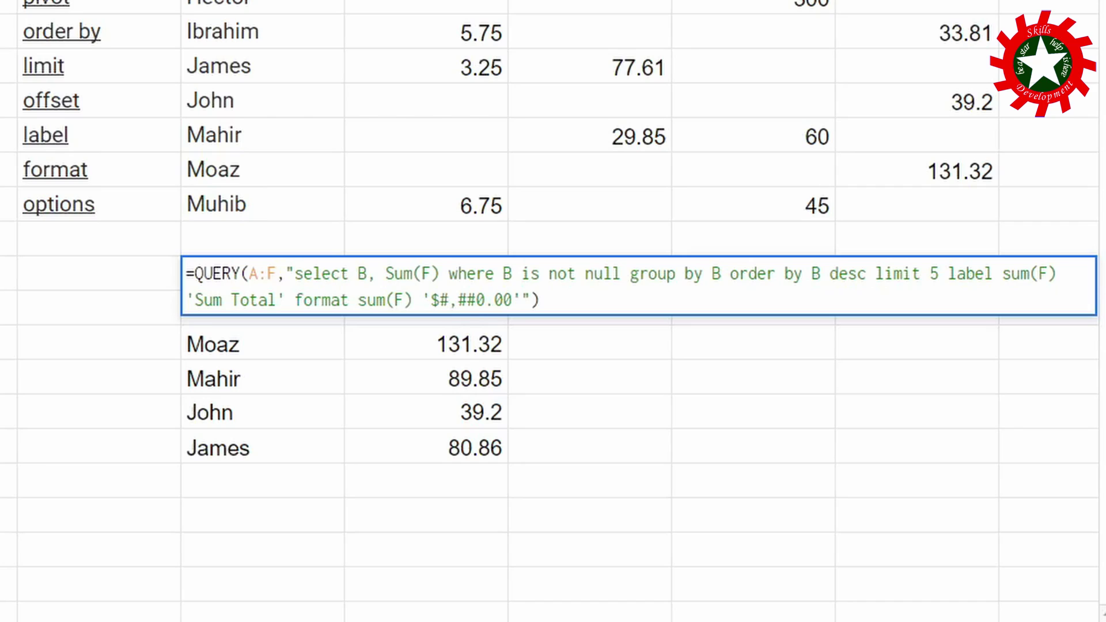
key("Return")
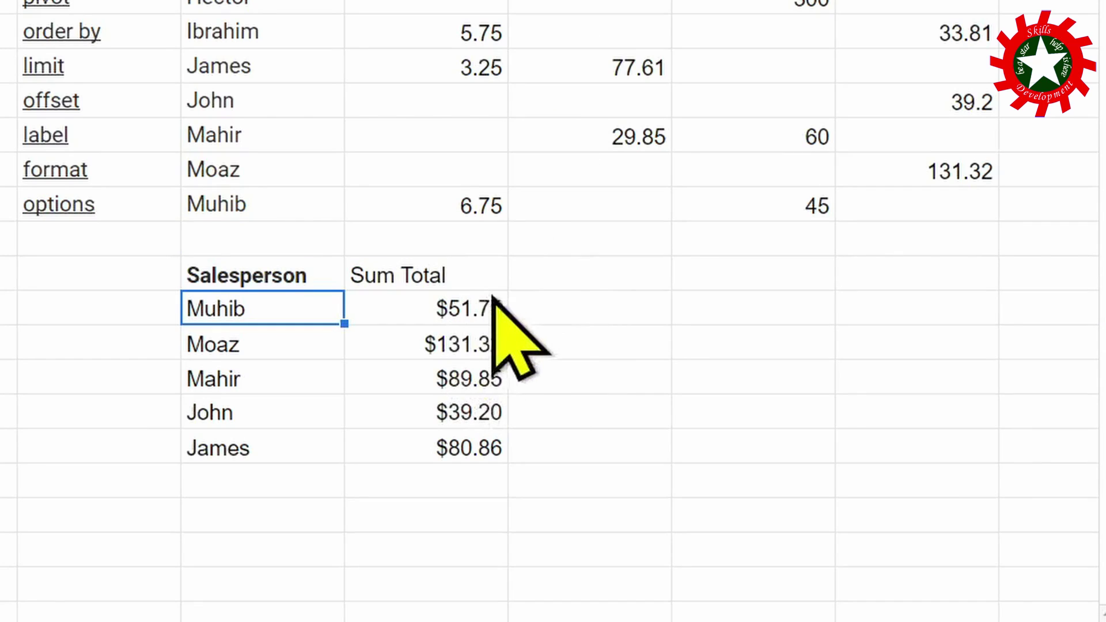
key("Up")
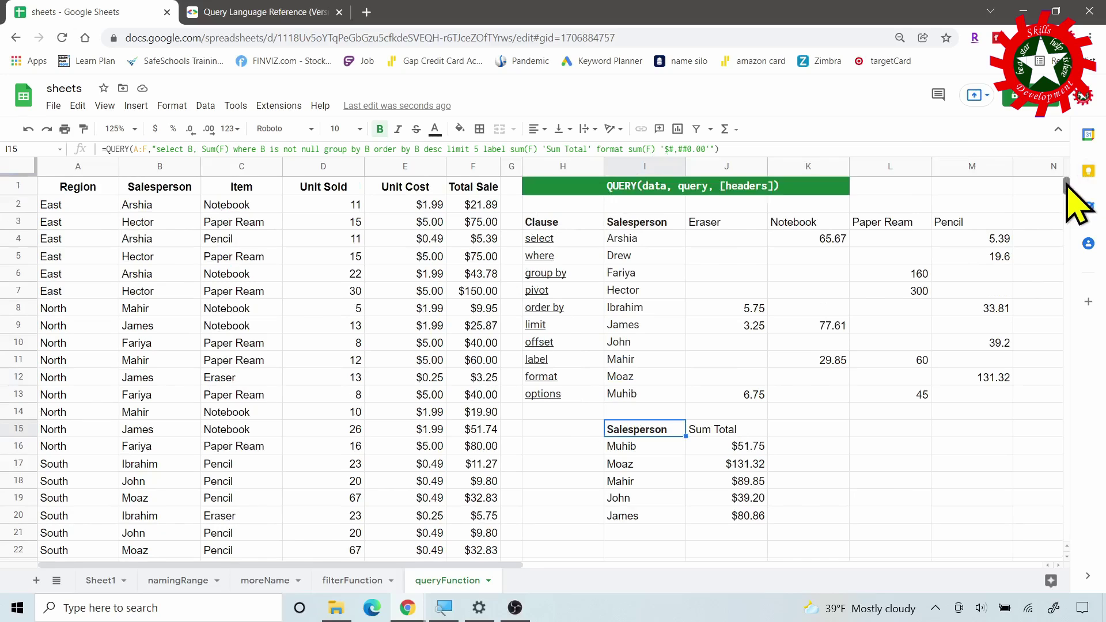
key("Right")
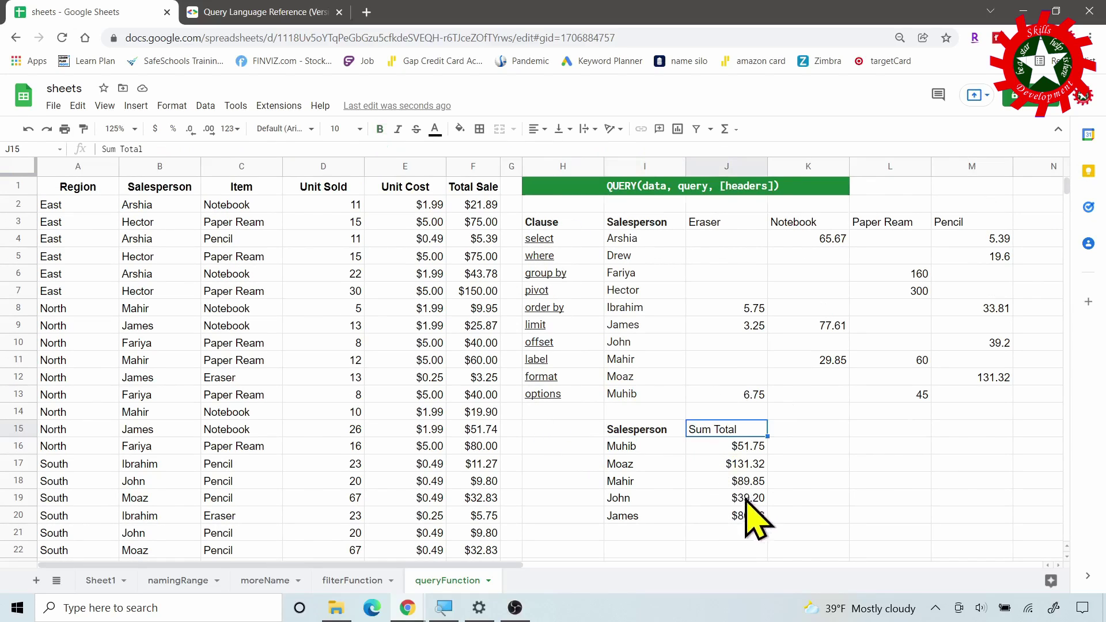
left_click(639, 431)
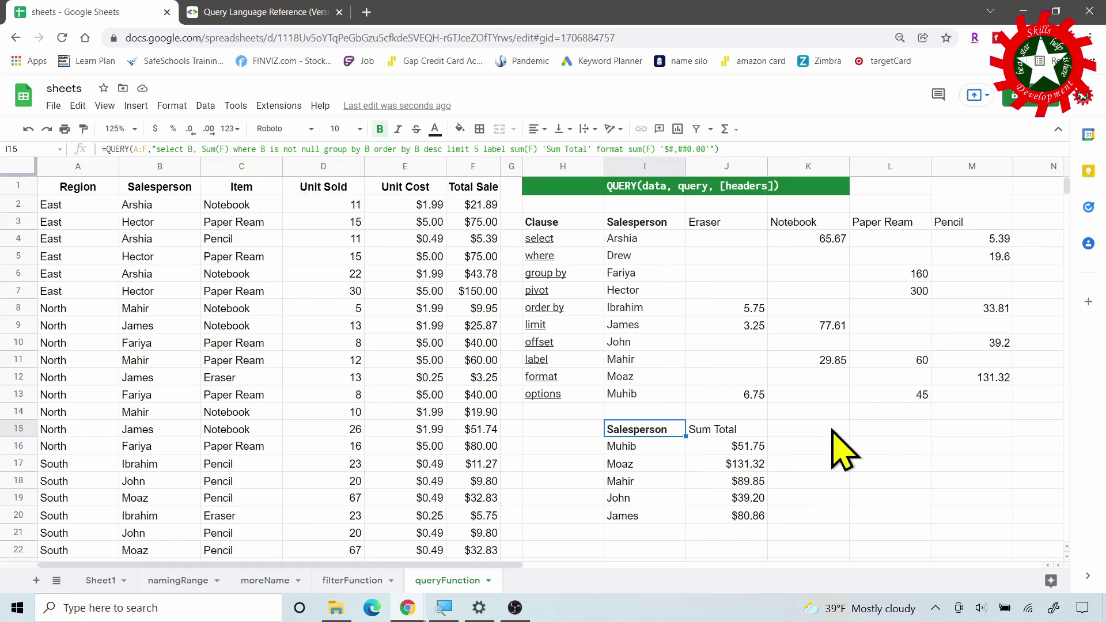
Copy the QUERY formula from I15 into cell I22 below the five-row results.
scroll(679, 505, "down", 3)
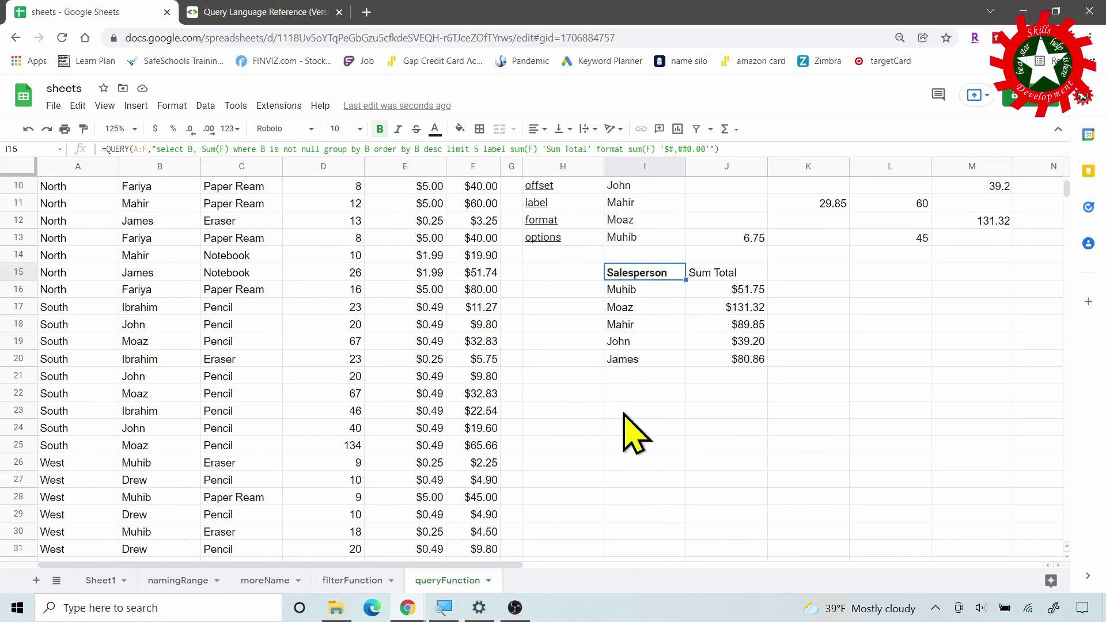
left_click(616, 393)
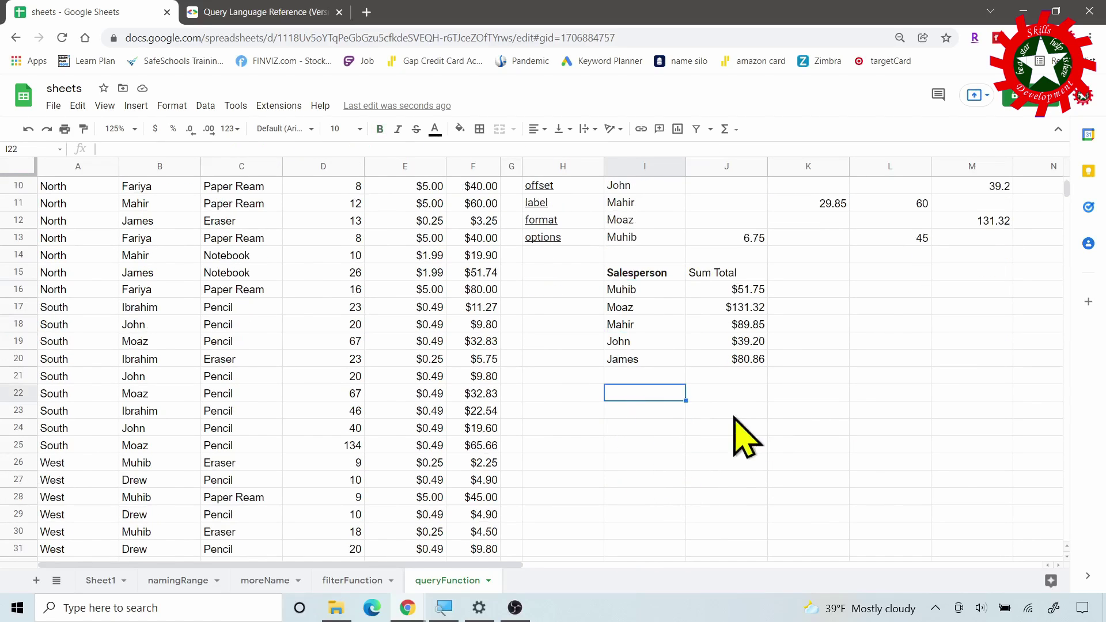
scroll(795, 464, "up", 1)
scroll(829, 450, "up", 2)
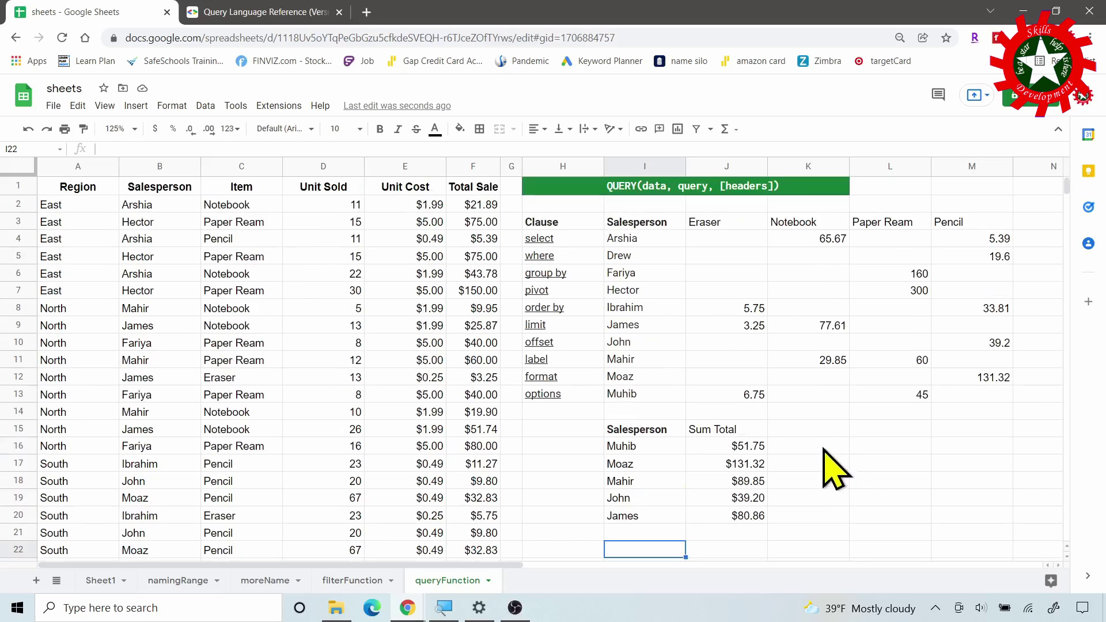
left_click(663, 431)
scroll(652, 415, "down", 6)
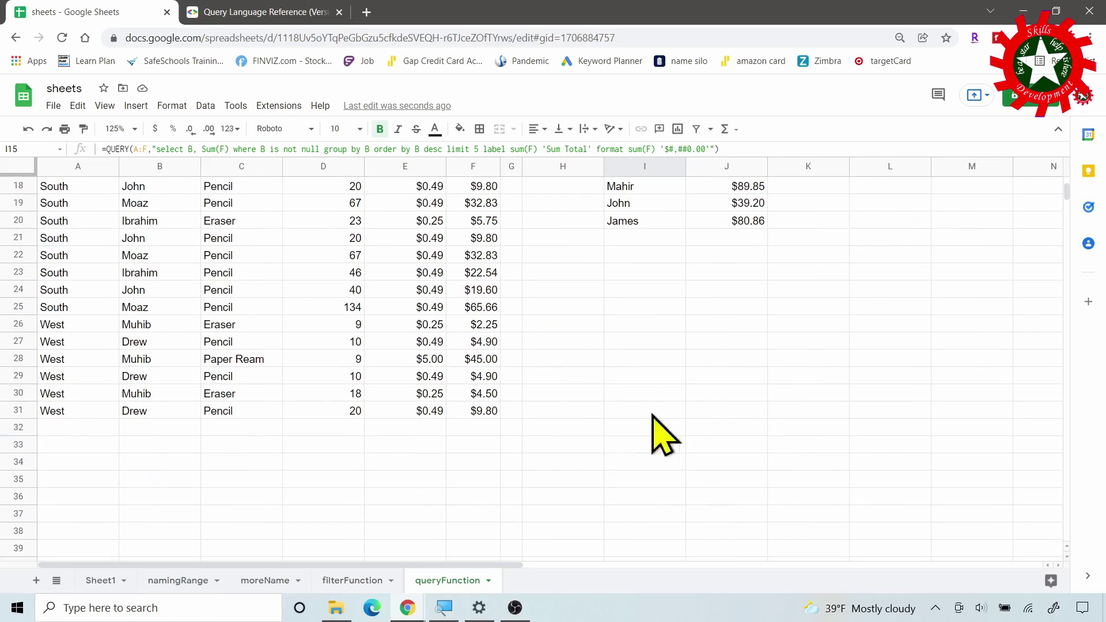
left_click(620, 253)
type("=QUERY(A:F,\"select B, Sum(F) where B is not null group by B order by B desc limit 5 label sum(F) 'Sum Total' format sum(F) '$#,##0.00'\")")
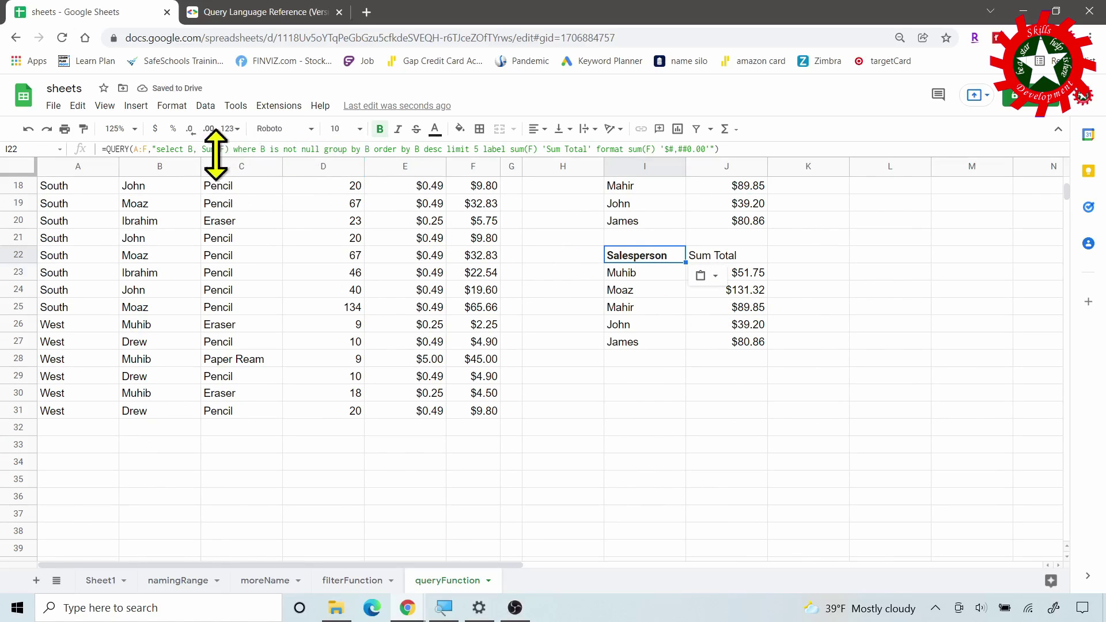
Replace the I22 query text after "select B," with "F, C" to return salesperson, total sale and item without other clauses.
left_click_drag(203, 148, 714, 164)
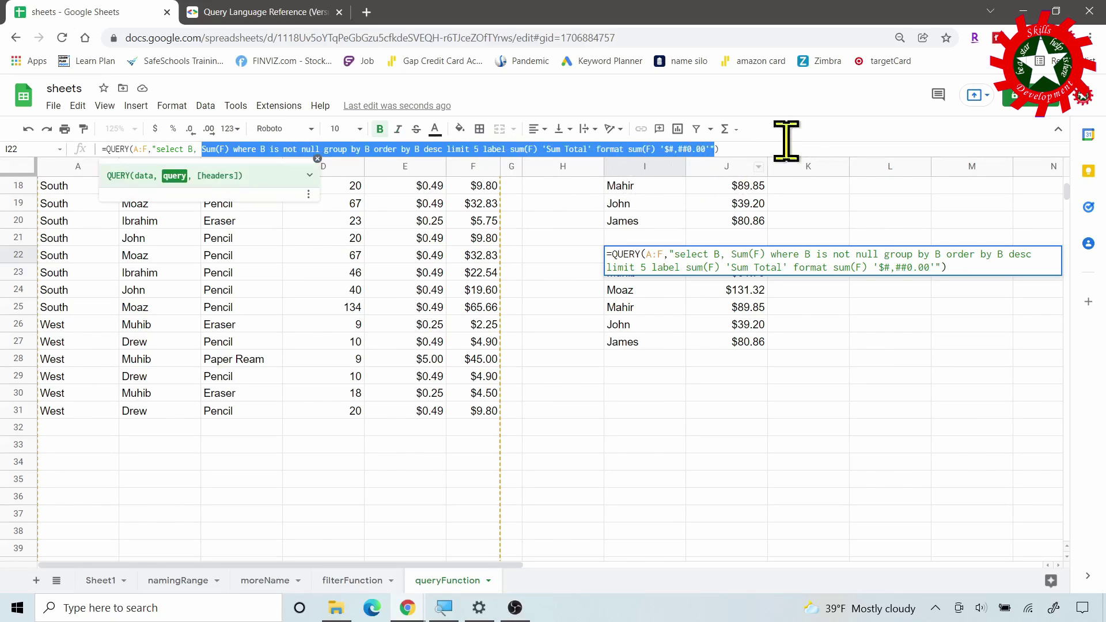
key("BackSpace")
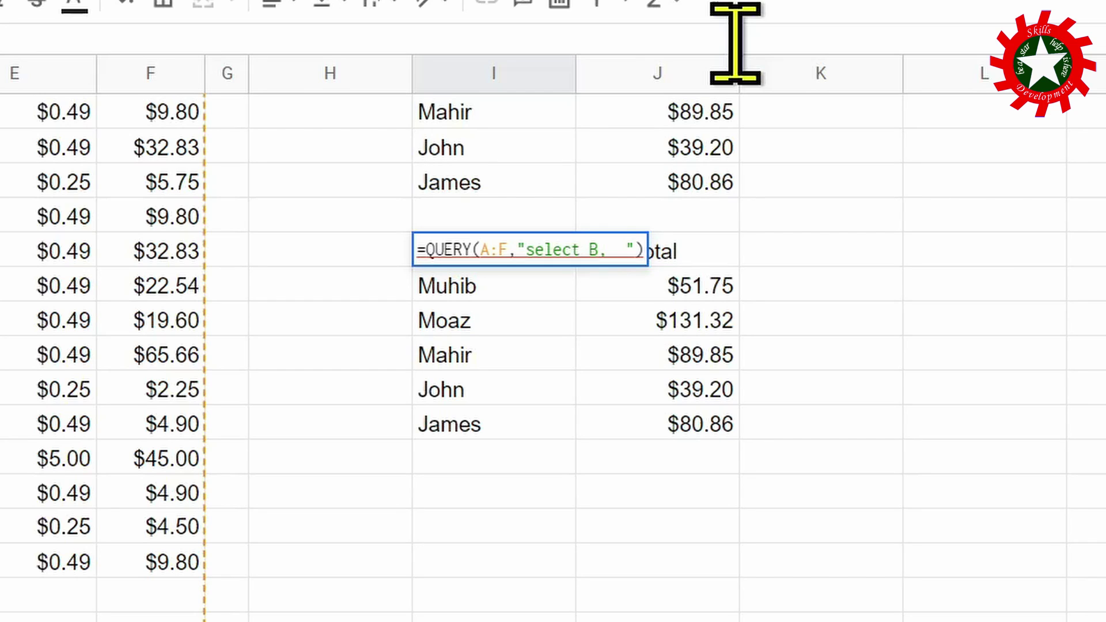
type("F, ")
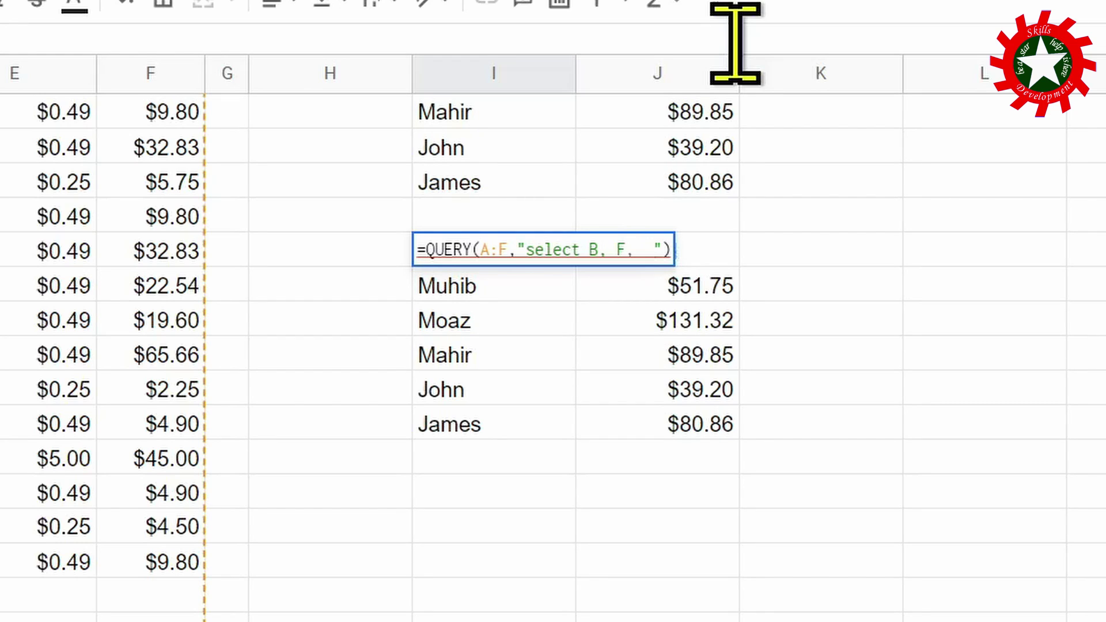
type("C")
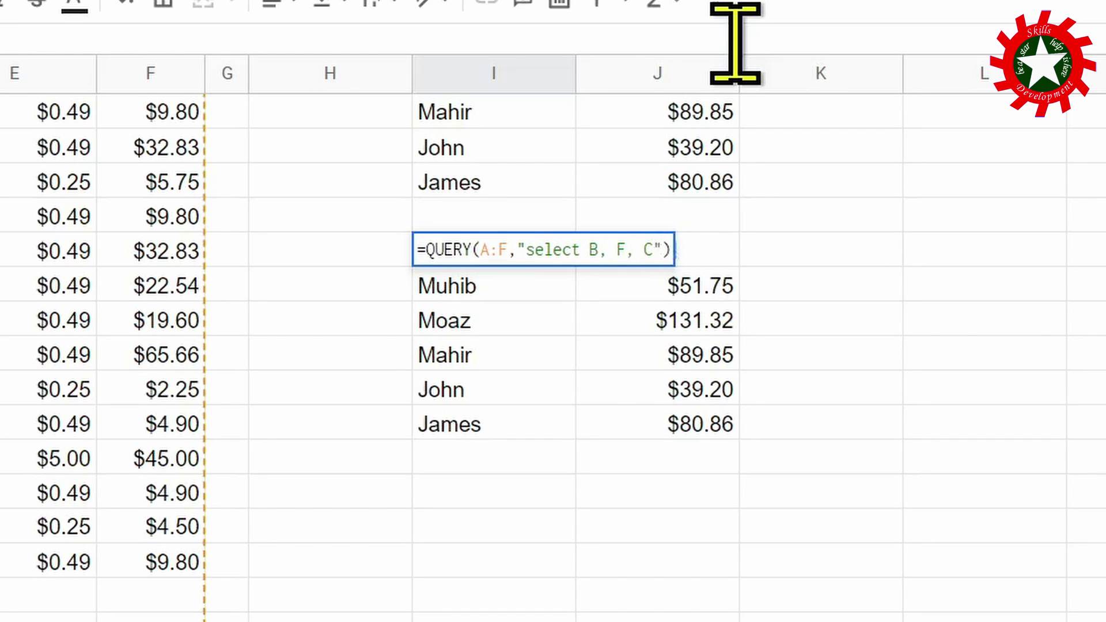
key("Return")
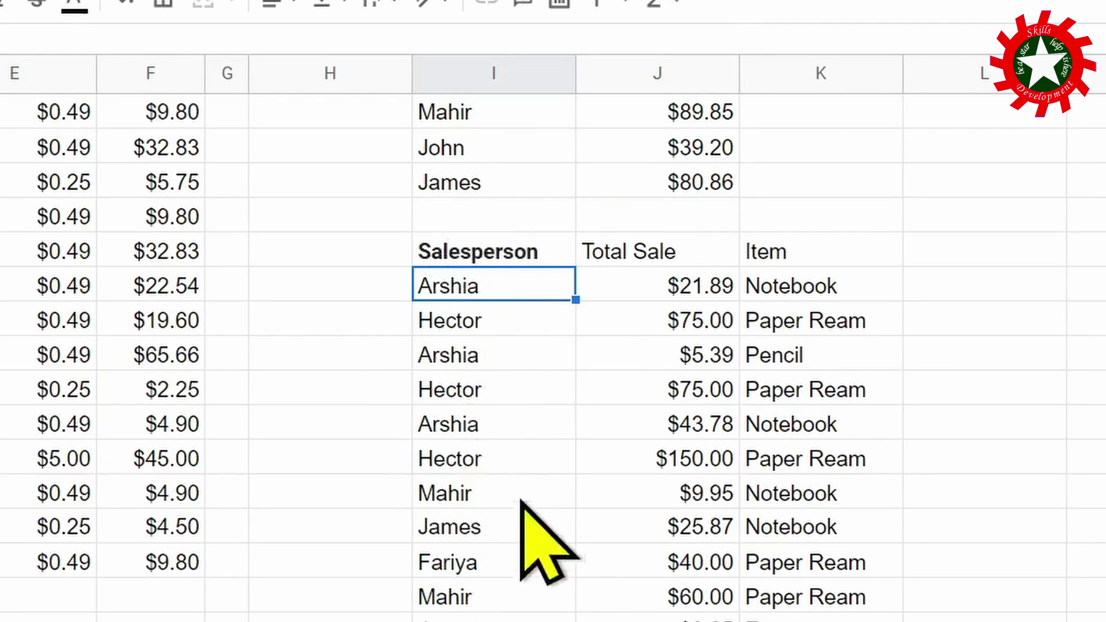
left_click(670, 259)
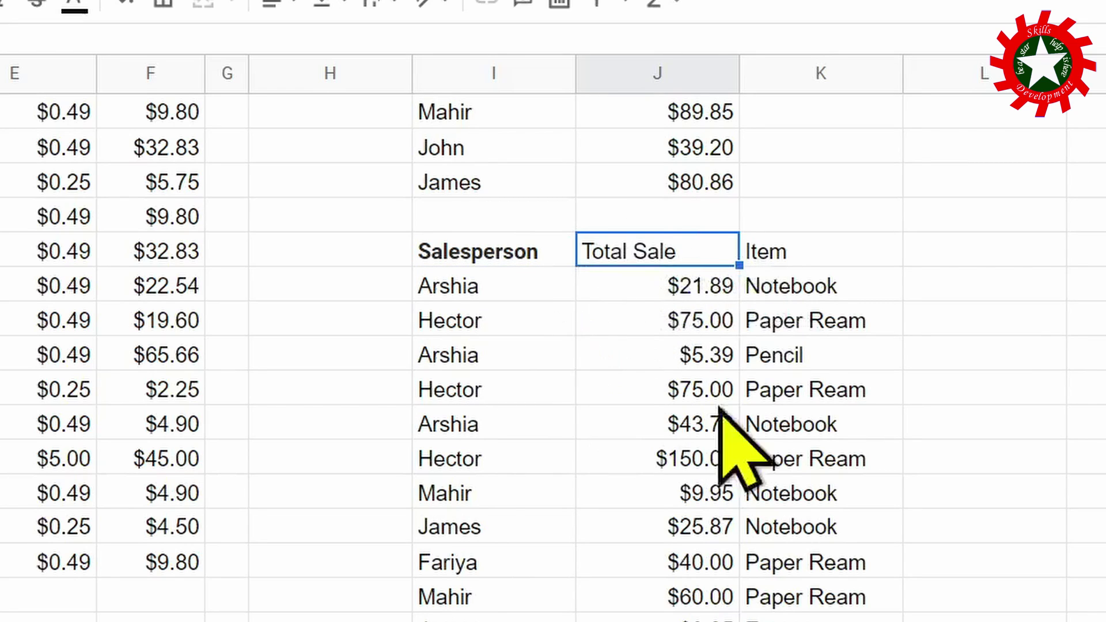
Append a limit clause after "select B, F, C" in the I22 query to return only the first five rows.
scroll(719, 409, "up", 3)
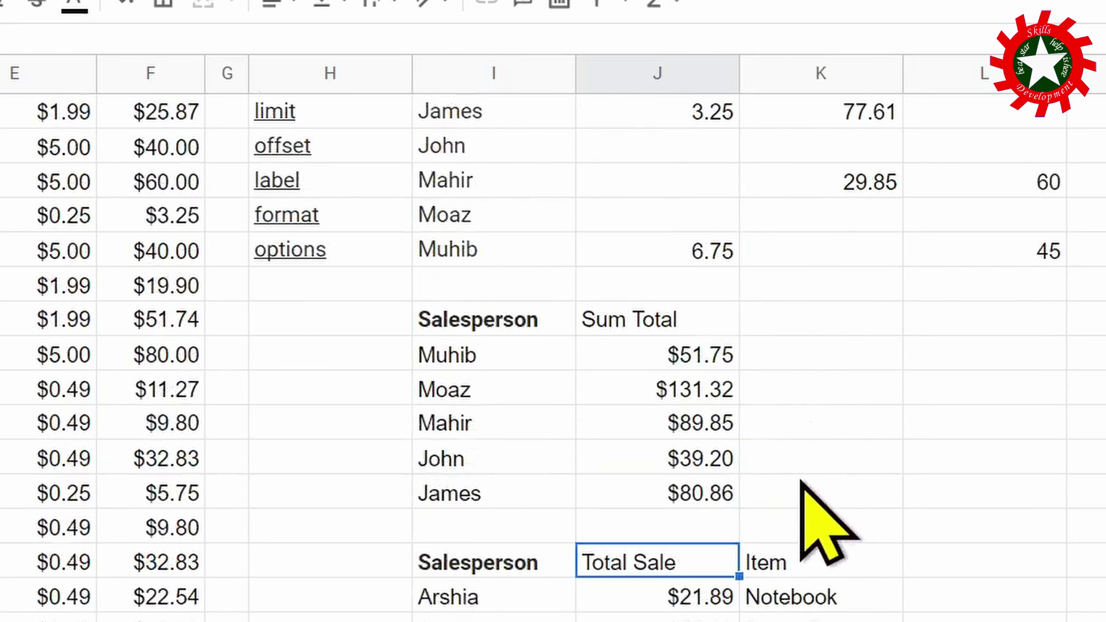
left_click(482, 566)
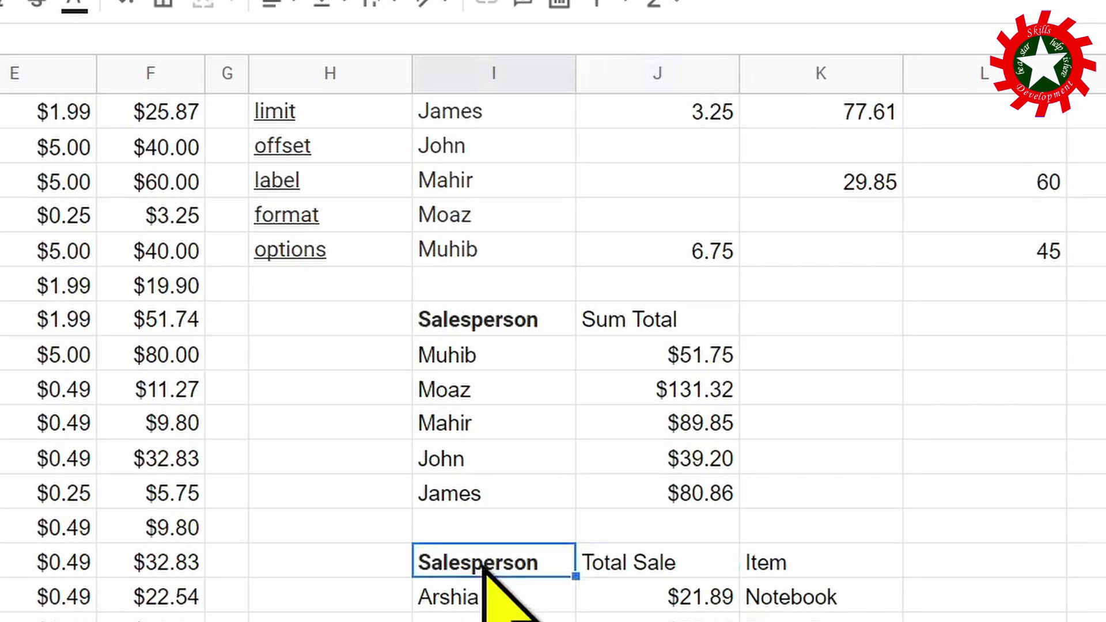
scroll(774, 599, "up", 3)
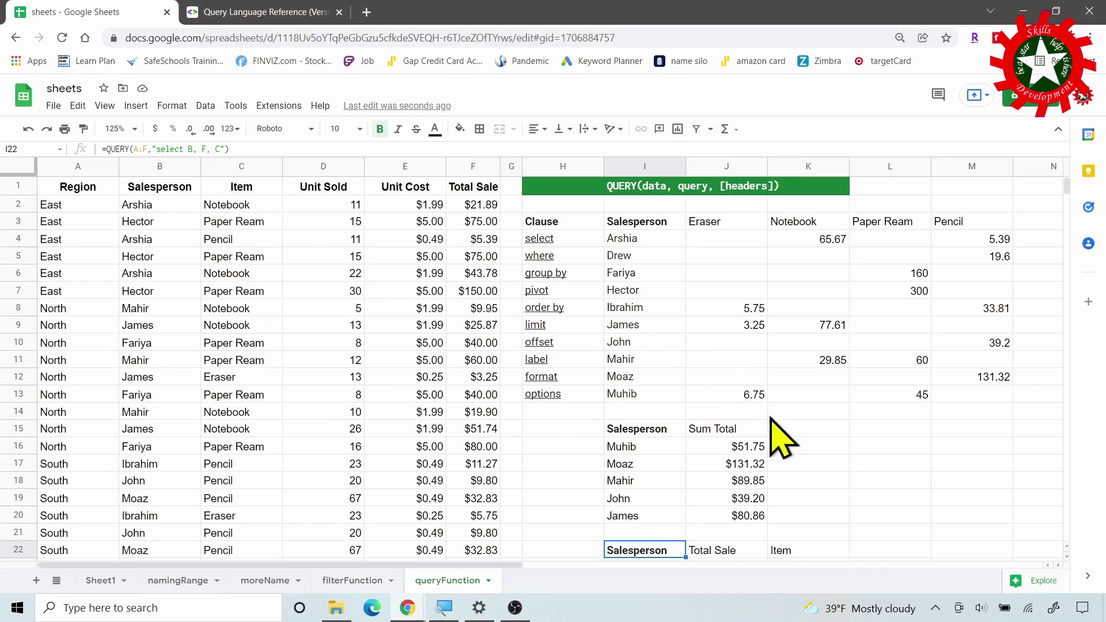
scroll(786, 441, "down", 1)
scroll(720, 380, "up", 1)
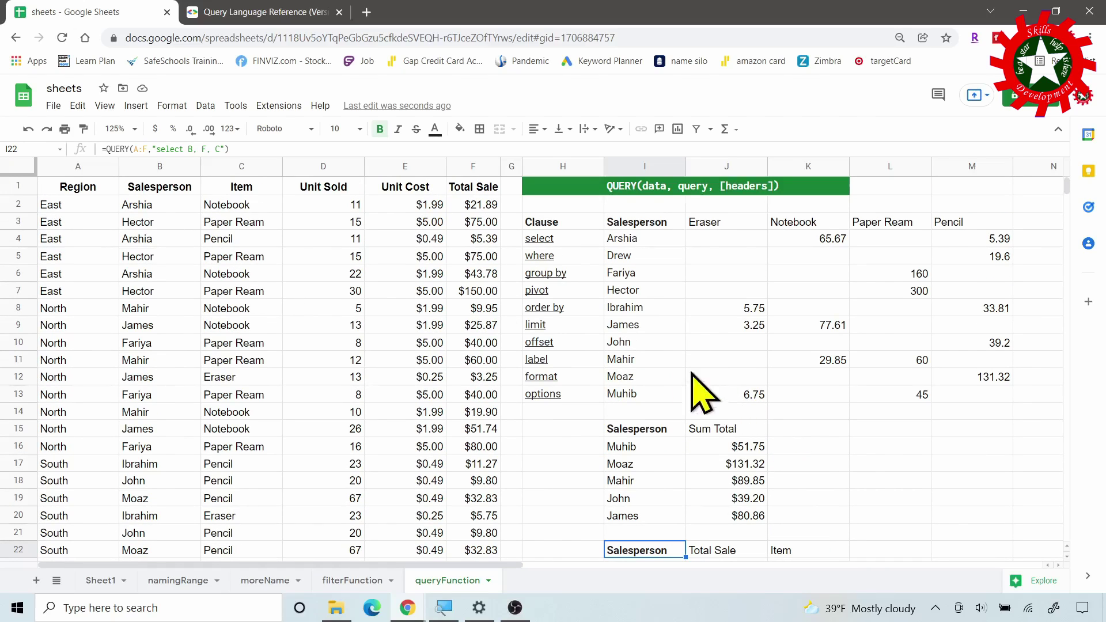
left_click(223, 149)
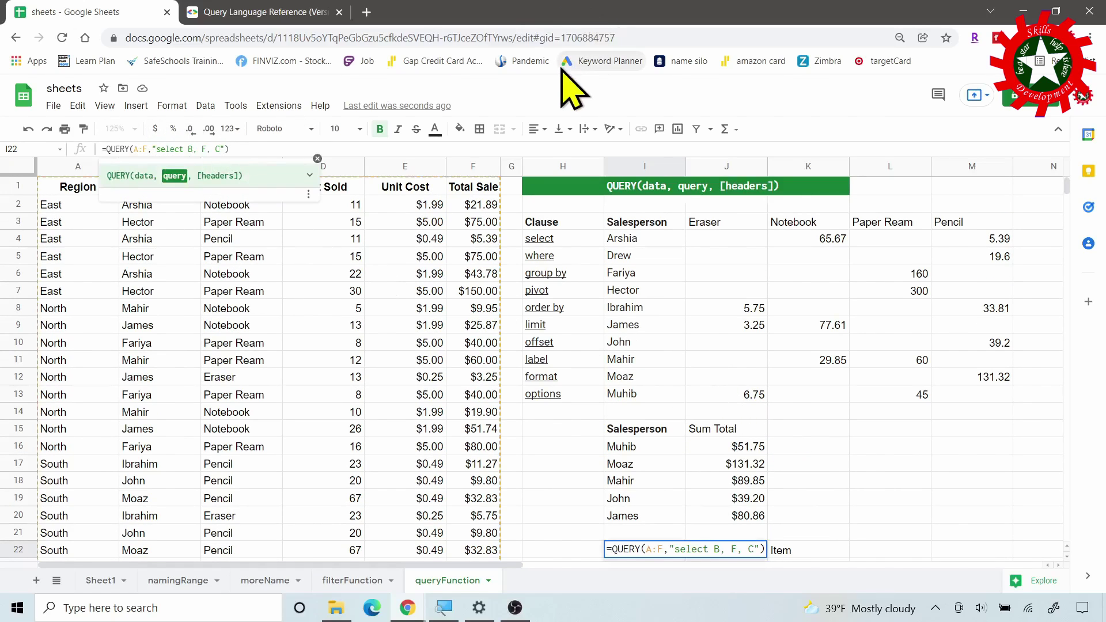
type("limit")
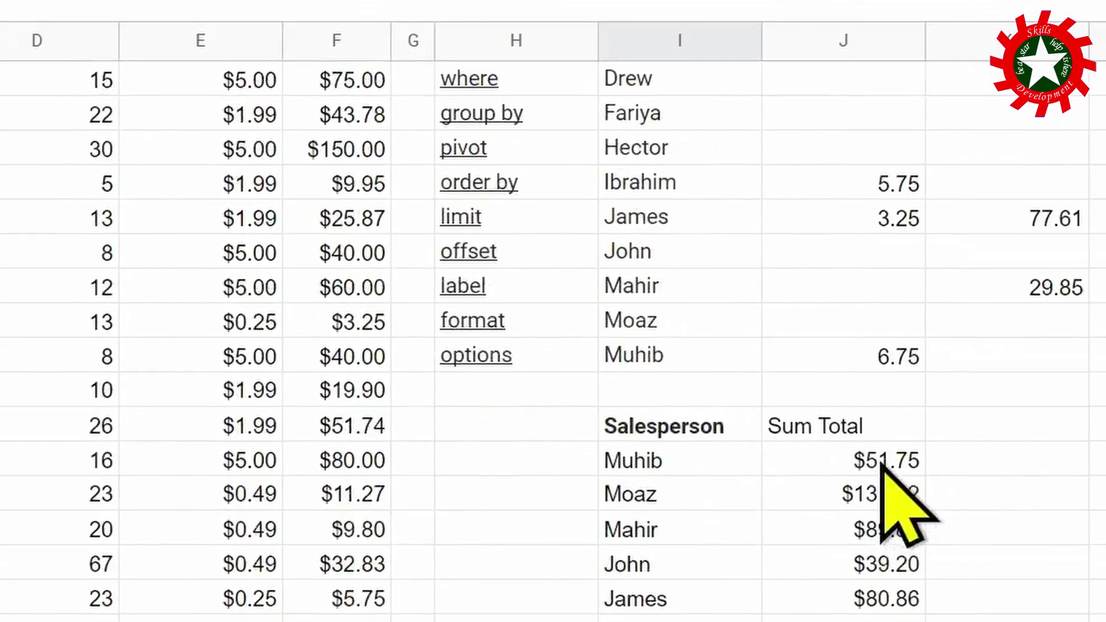
scroll(881, 469, "down", 3)
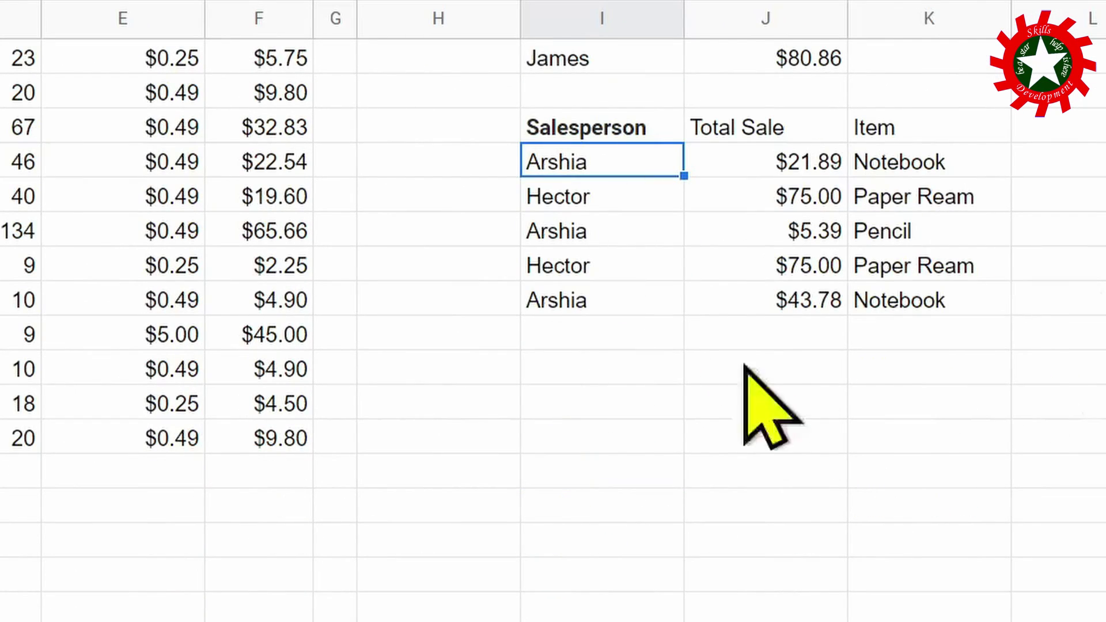
left_click(596, 132)
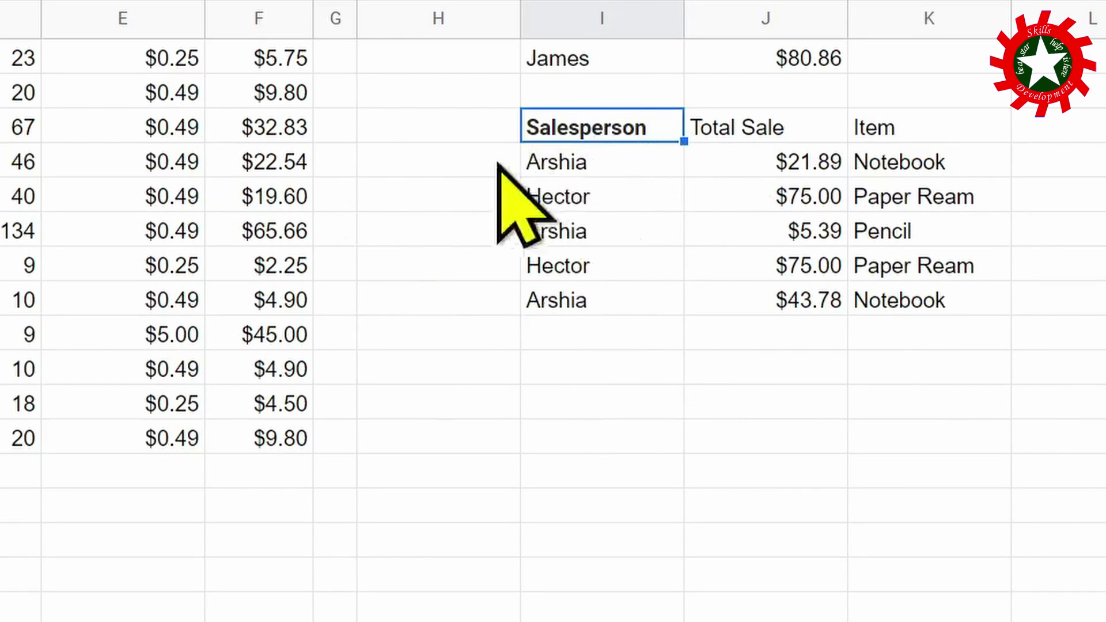